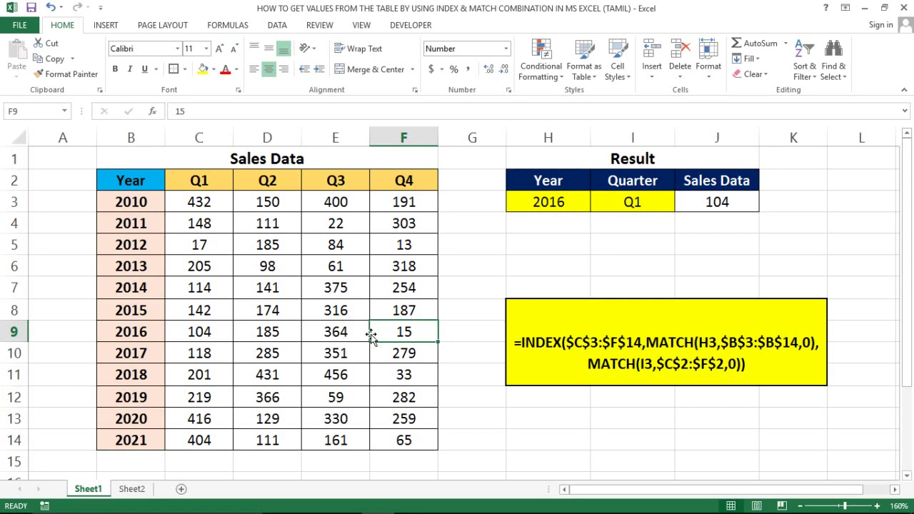
Point out the Result table's Year header, Quarter input Q1 and the written INDEX/MATCH formula
left_click(461, 241)
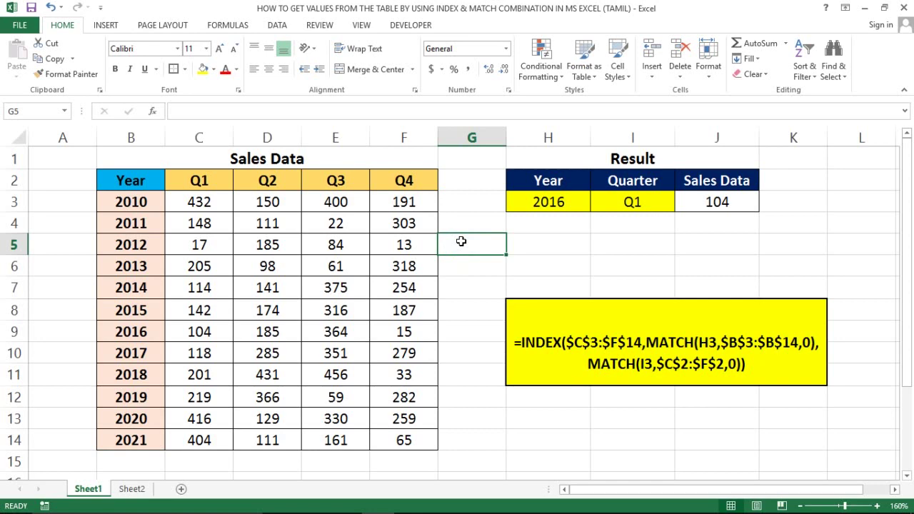
left_click(576, 187)
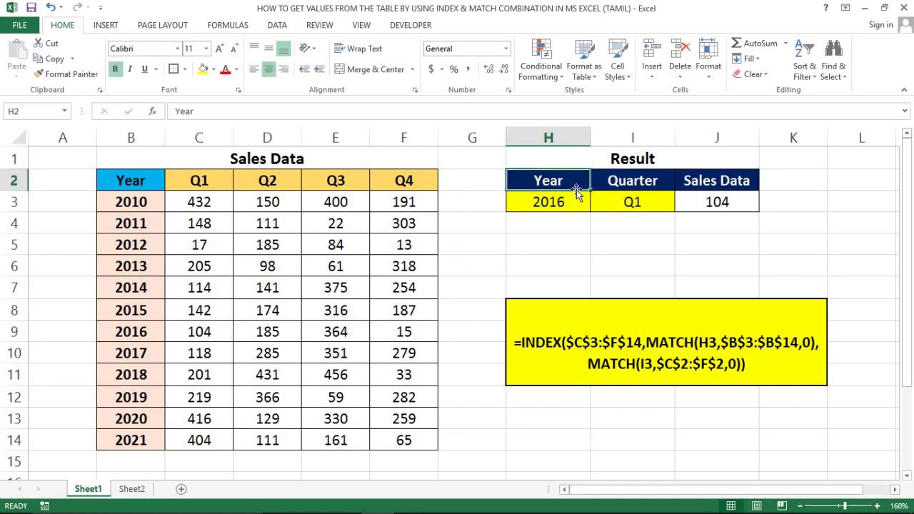
left_click(551, 324)
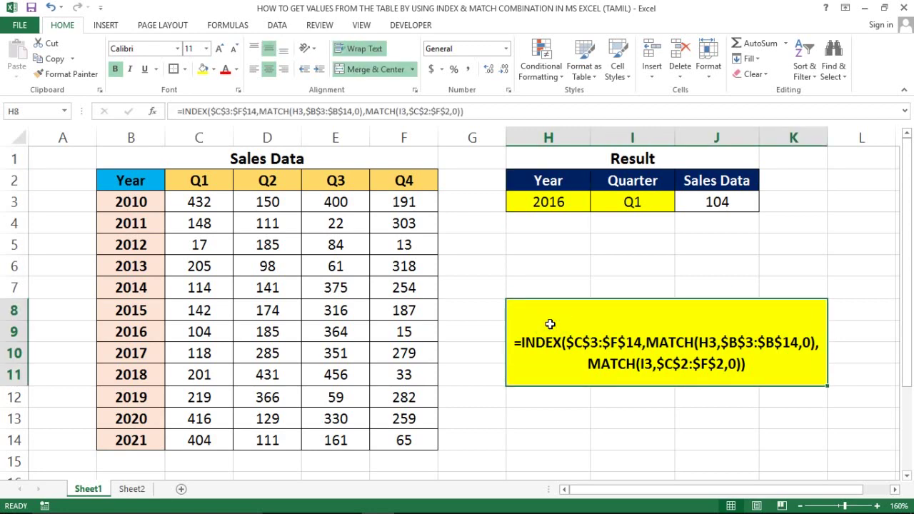
left_click(602, 270)
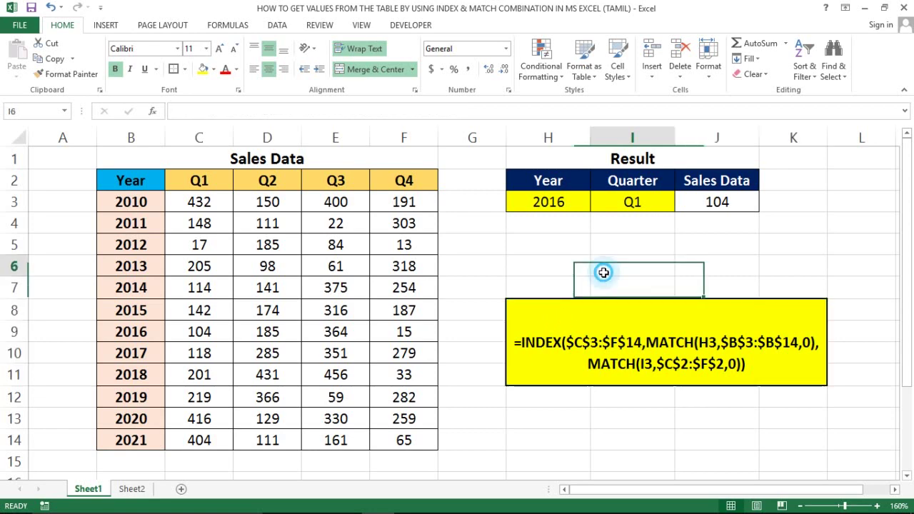
left_click(593, 194)
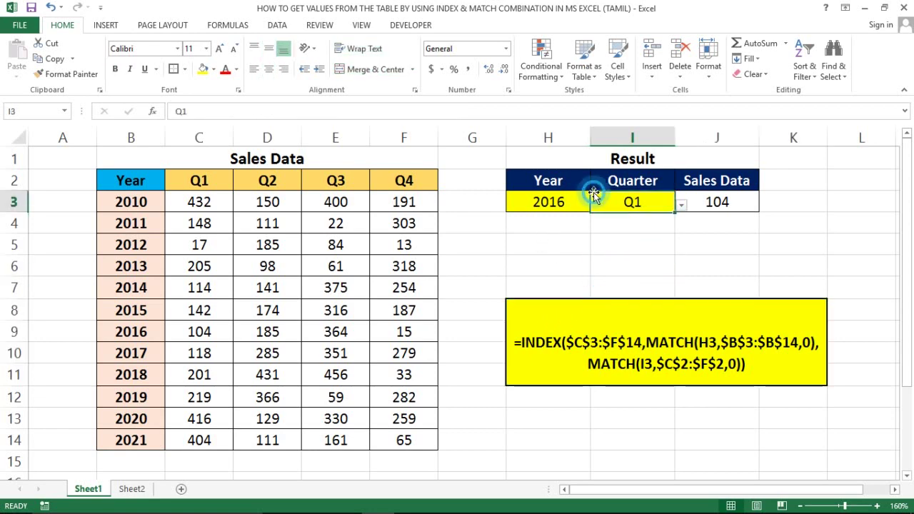
Select the whole Sales Data table, then walk its year column and Q1–Q4 headers
left_click(123, 178)
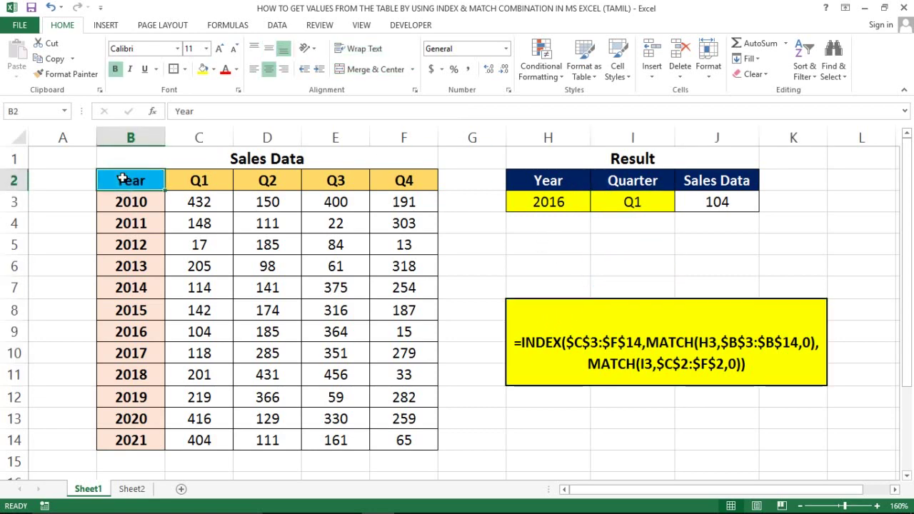
key("shift+Right")
key("shift+Right")
key("shift+Right")
key("shift+Right")
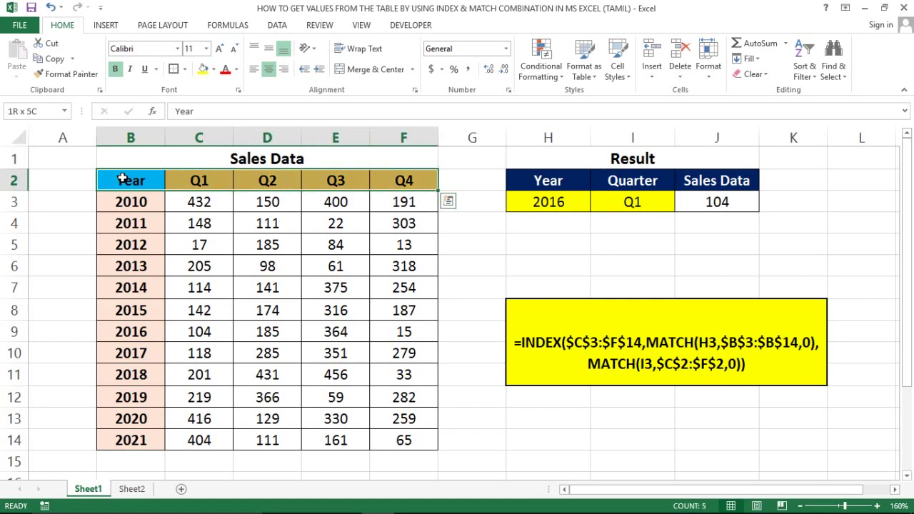
key("ctrl+shift+Down")
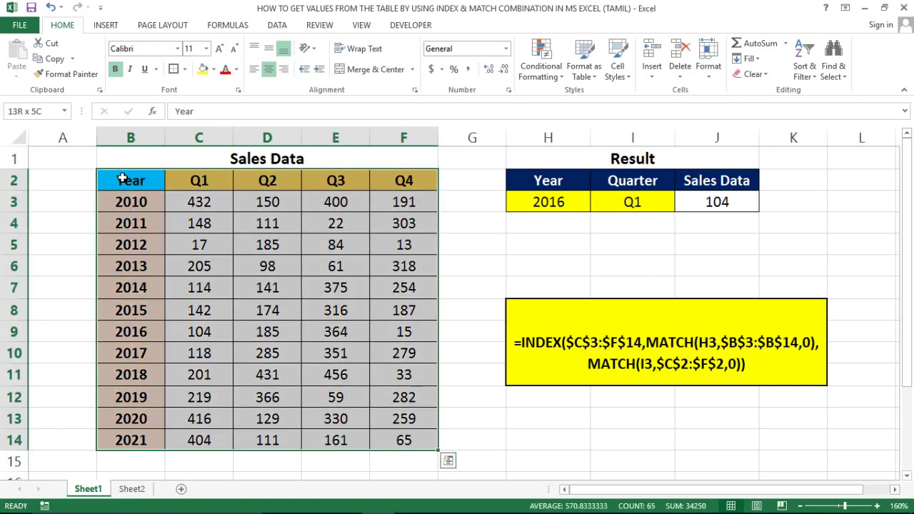
left_click(120, 182)
key("Down")
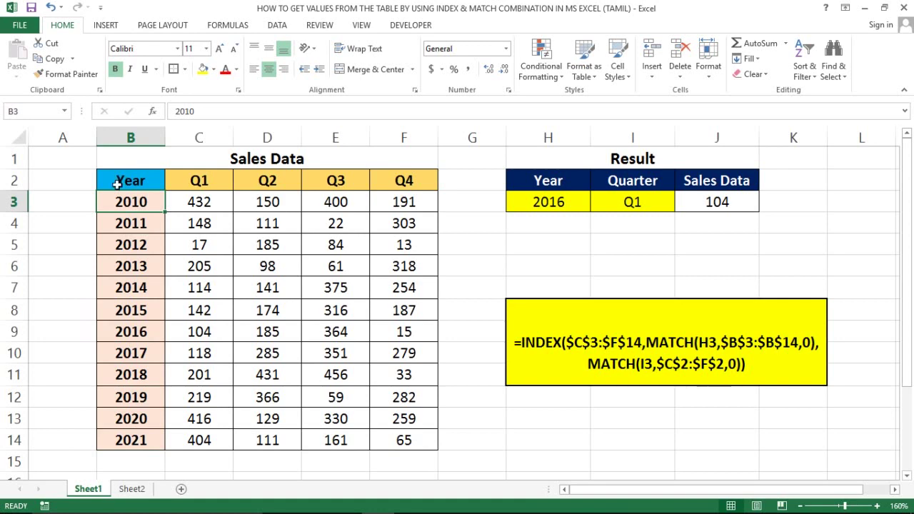
key("Right")
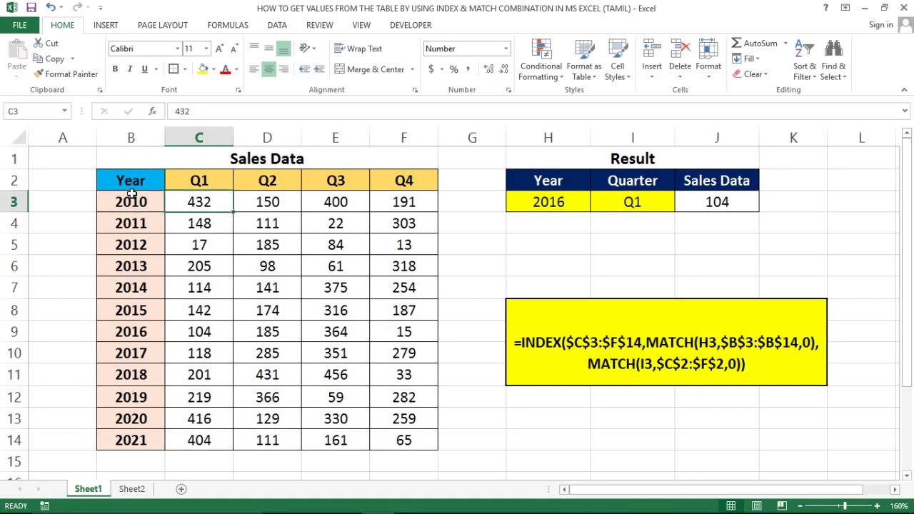
key("Up")
key("shift+Right")
key("shift+Right")
key("shift+Right")
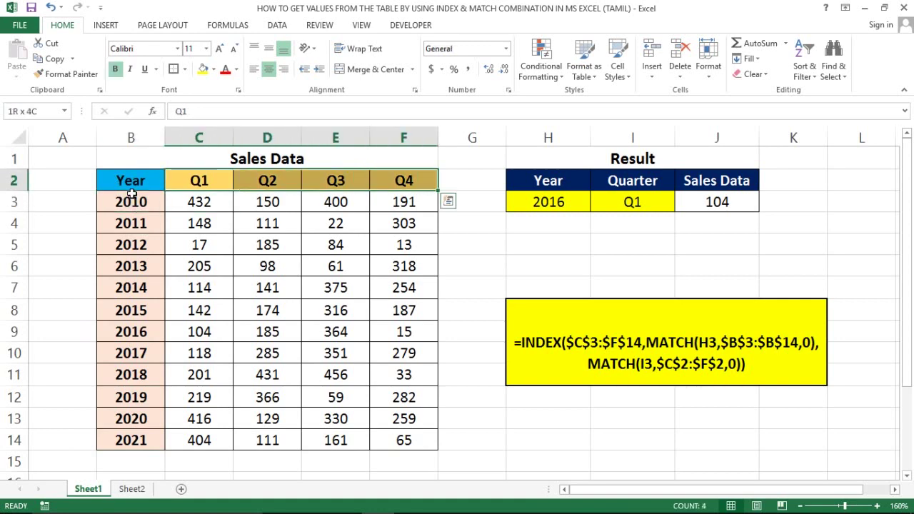
key("Left")
key("Right")
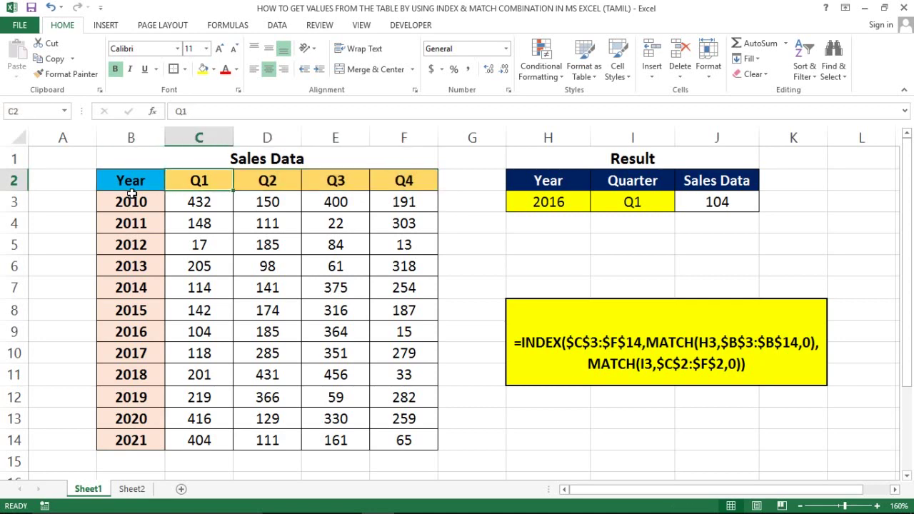
Step to the first sales value 432, then highlight the 2010 row and the full sales block
key("shift+Right")
key("shift+Right")
key("shift+Right")
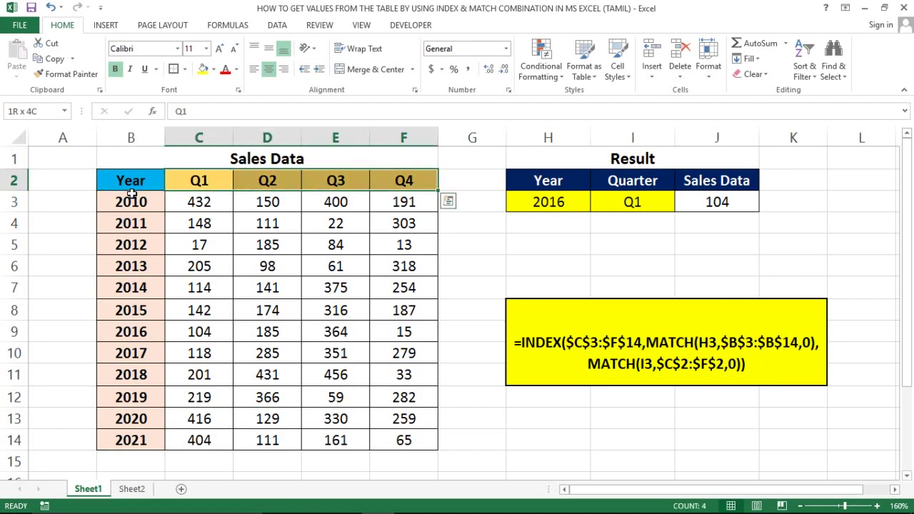
key("Down")
key("Left")
key("ctrl+shift+Down")
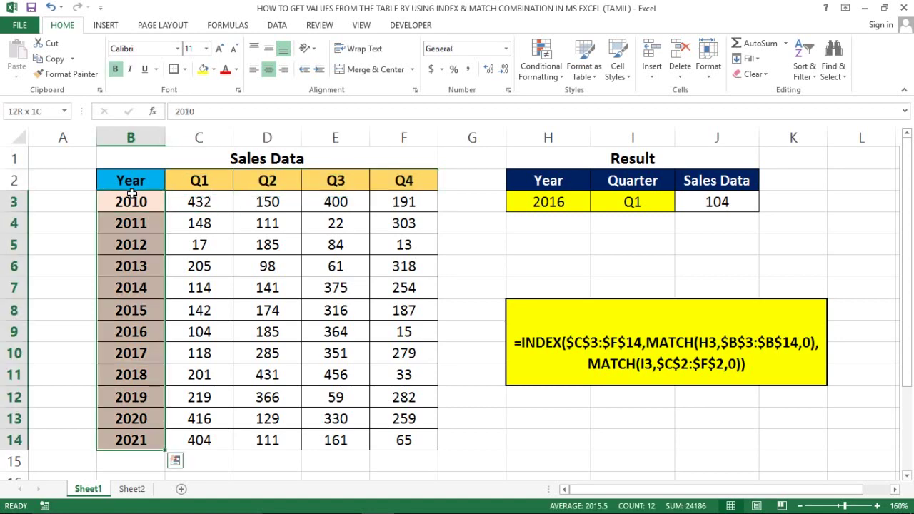
key("Right")
key("Left")
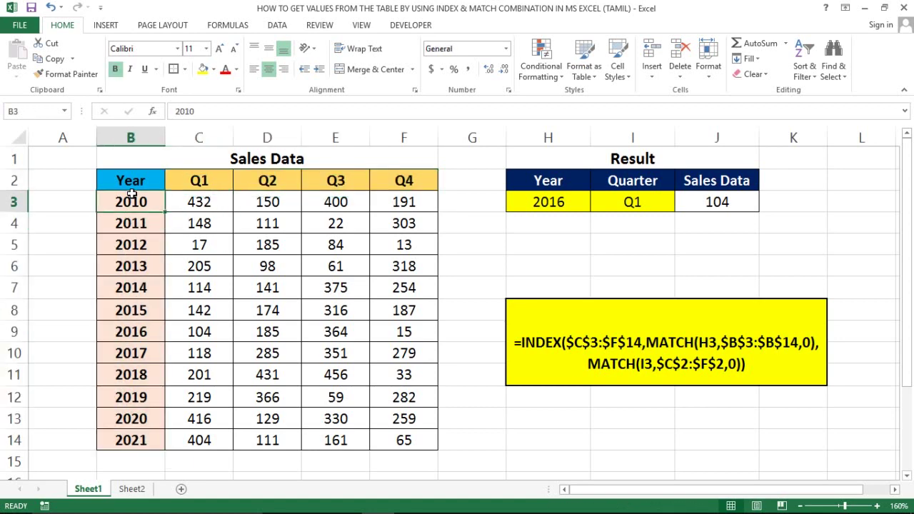
key("Right")
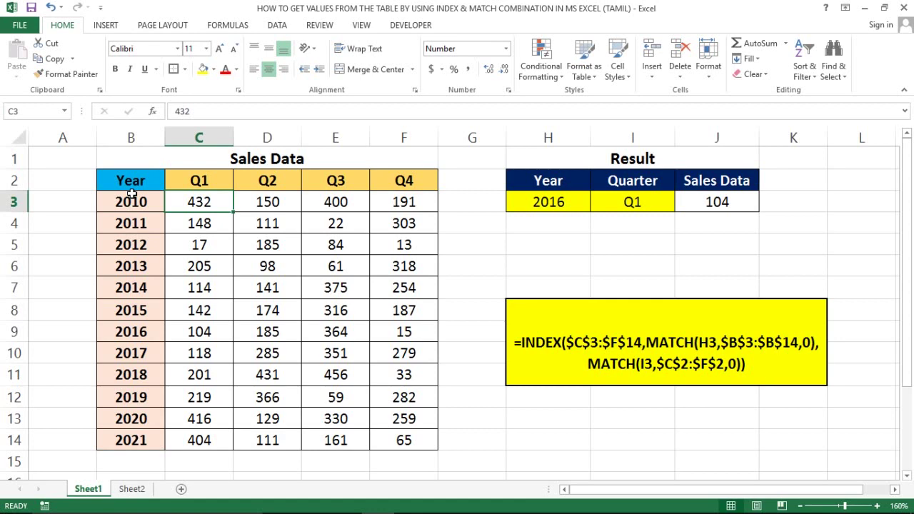
key("Right")
key("Right")
key("Right")
key("Left")
key("Left")
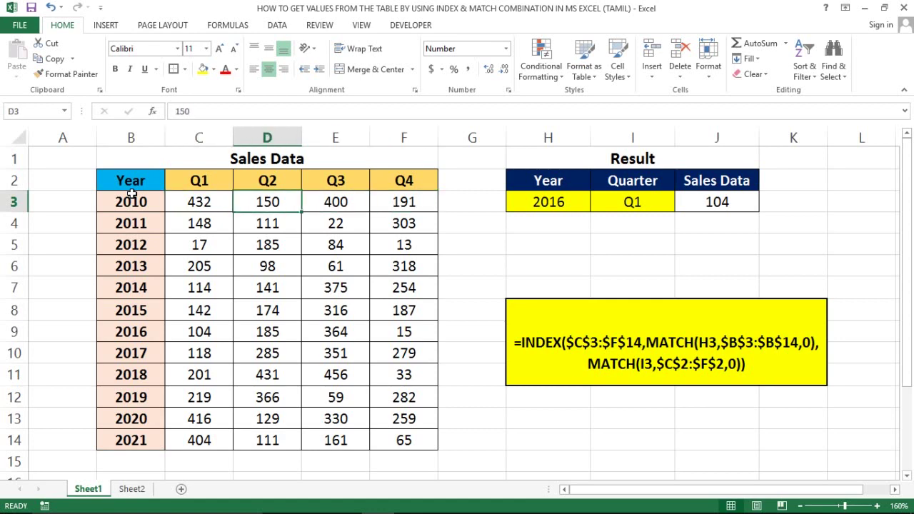
key("Left")
key("Left")
key("Right")
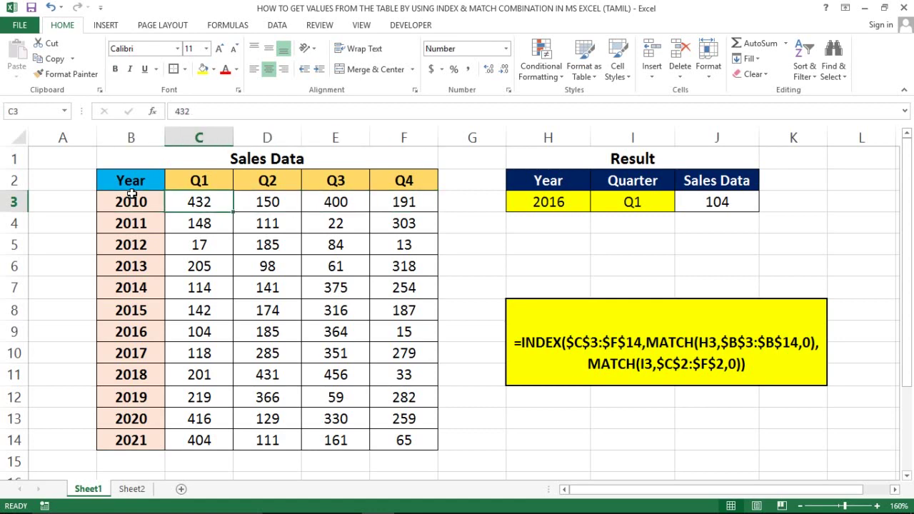
key("shift+Right")
key("shift+Right")
key("shift+Right")
key("shift+Right")
key("shift+Left")
key("shift+Down")
key("shift+Down")
key("shift+Down")
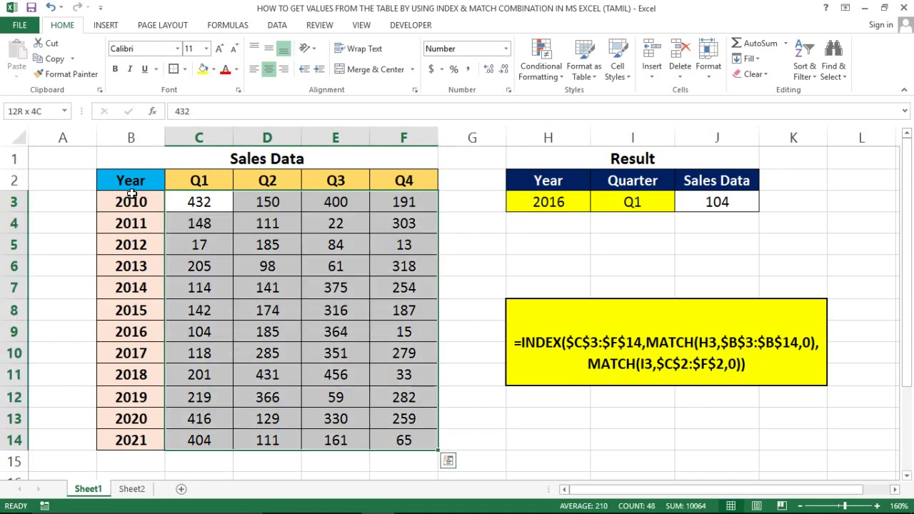
key("Right")
key("Right")
key("Right")
key("Right")
key("Right")
key("Right")
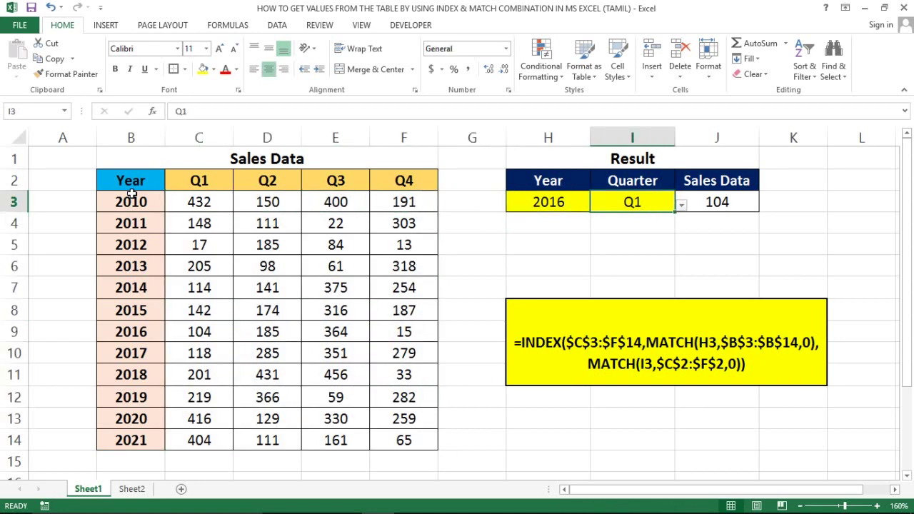
Select the Result table and reveal the colour-coded references of the lookup formula returning 104
key("Up")
key("Left")
key("shift+Right")
key("shift+Right")
key("shift+Down")
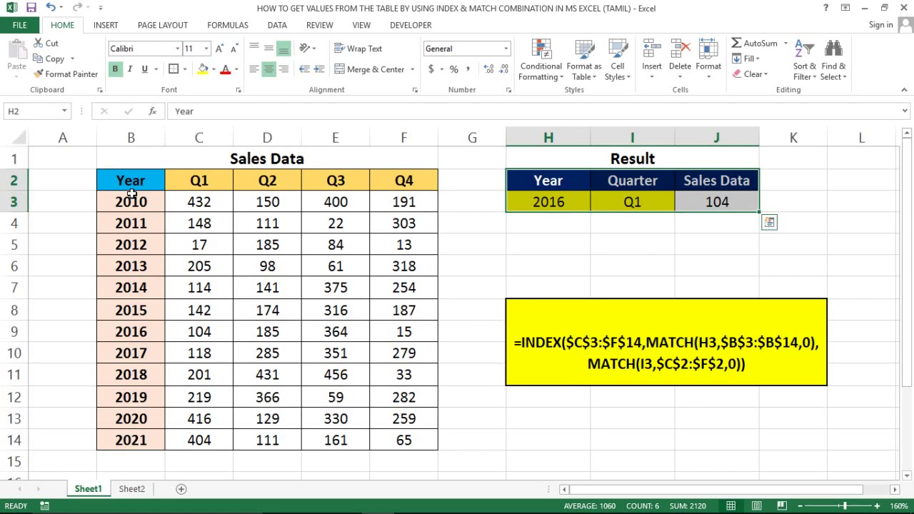
key("Tab")
key("Left")
key("Down")
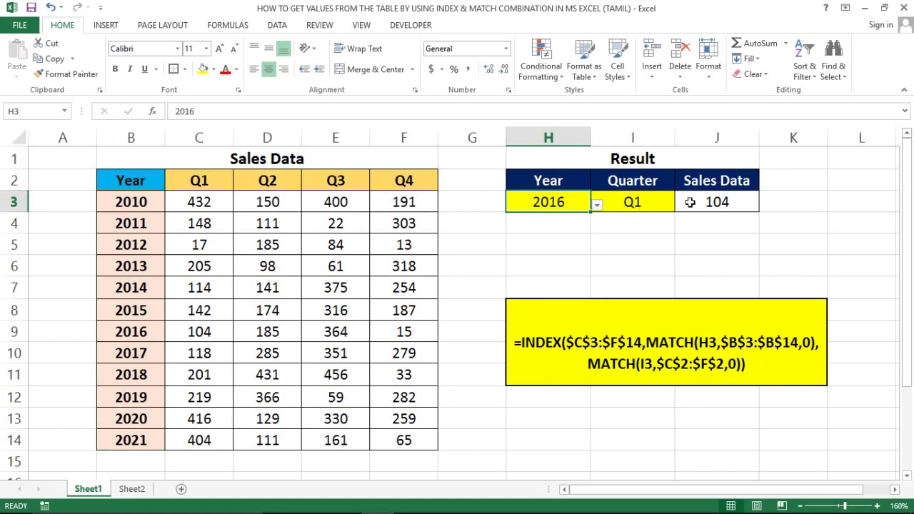
left_click(720, 202)
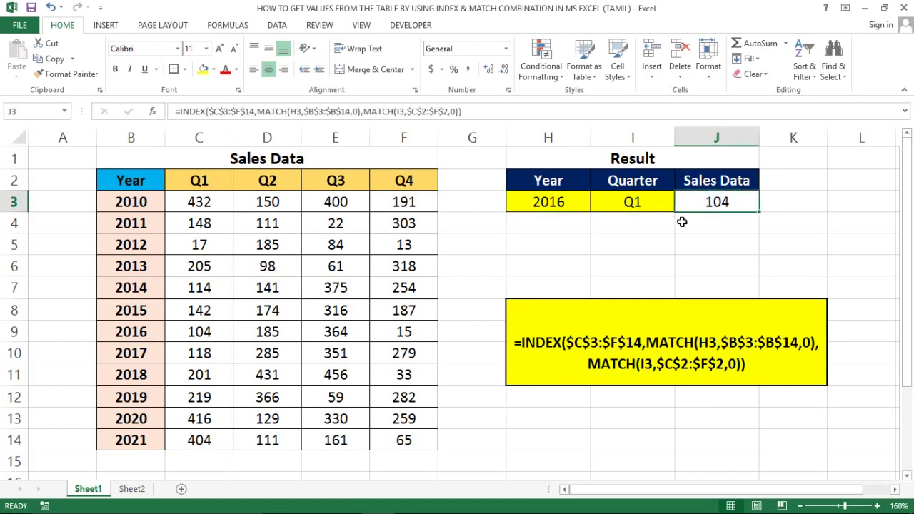
key("F2")
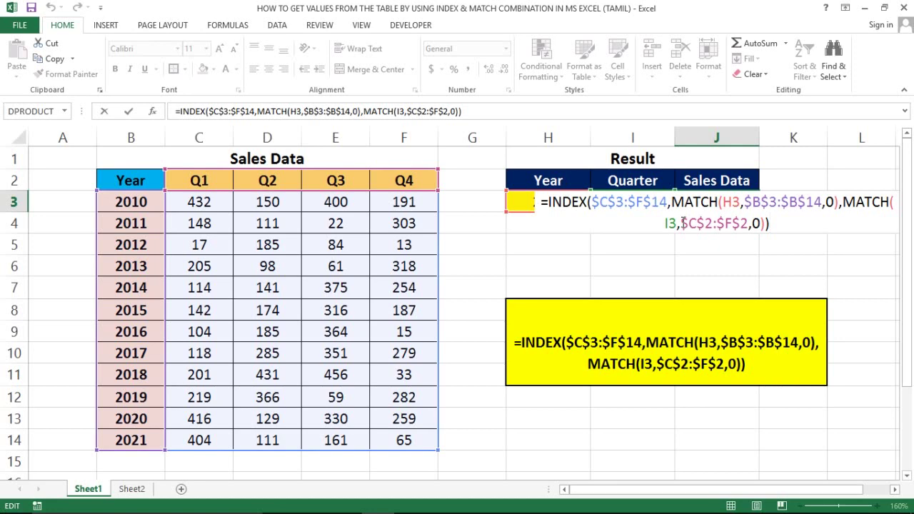
key("ctrl+Return")
Switch the lookup year to 2014 and make the matched 2014 Q1 value 114 bold
left_click(534, 202)
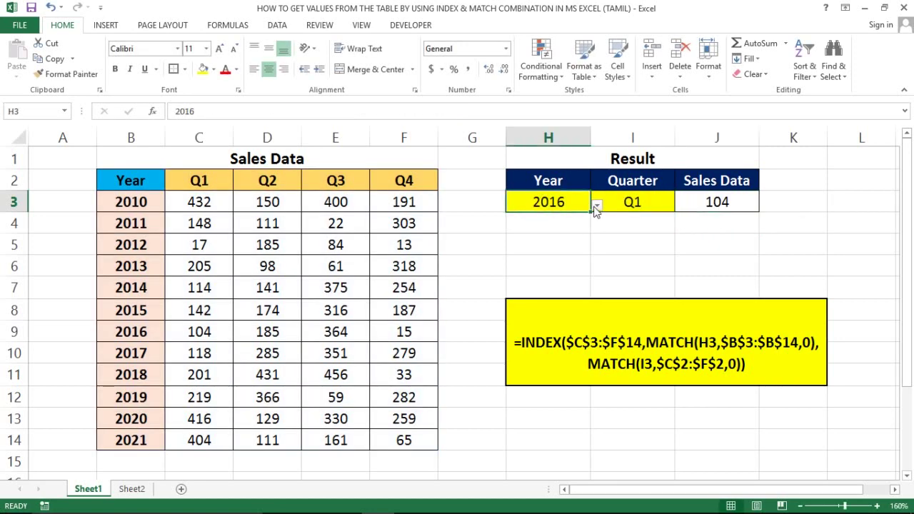
left_click(596, 206)
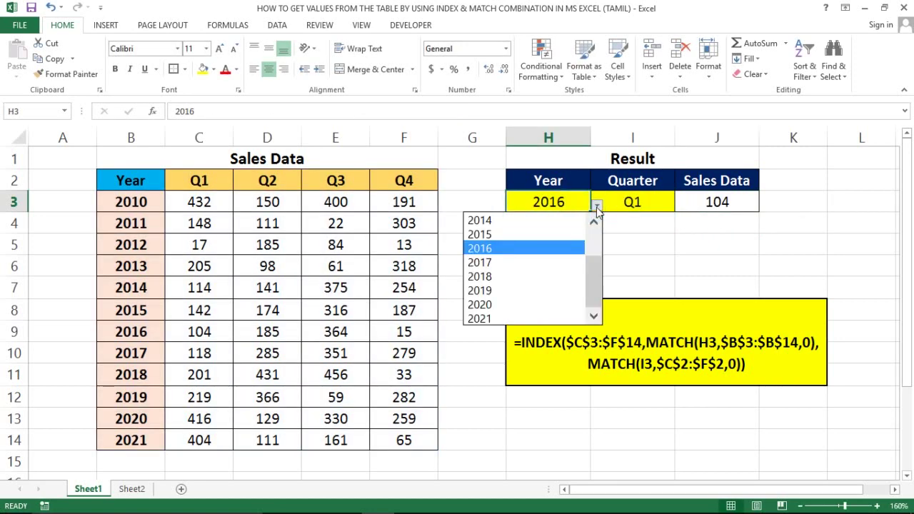
left_click(489, 221)
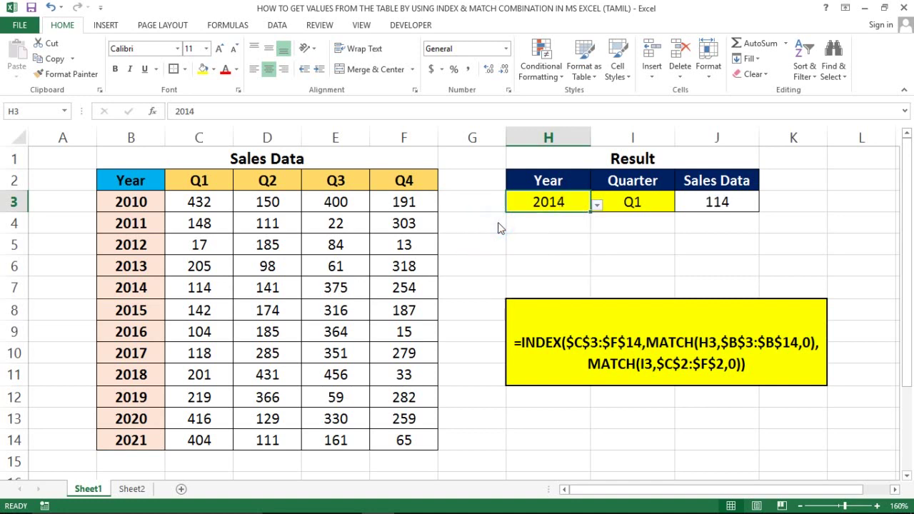
left_click(214, 202)
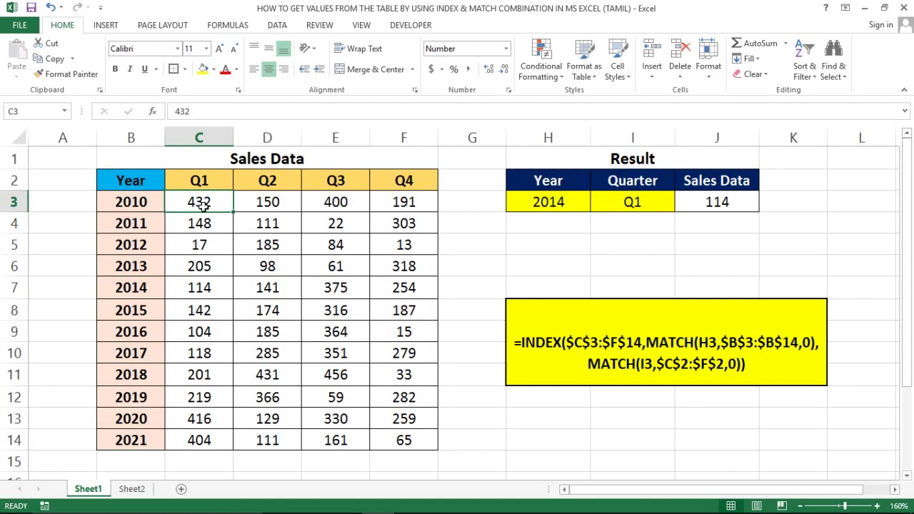
left_click(193, 287)
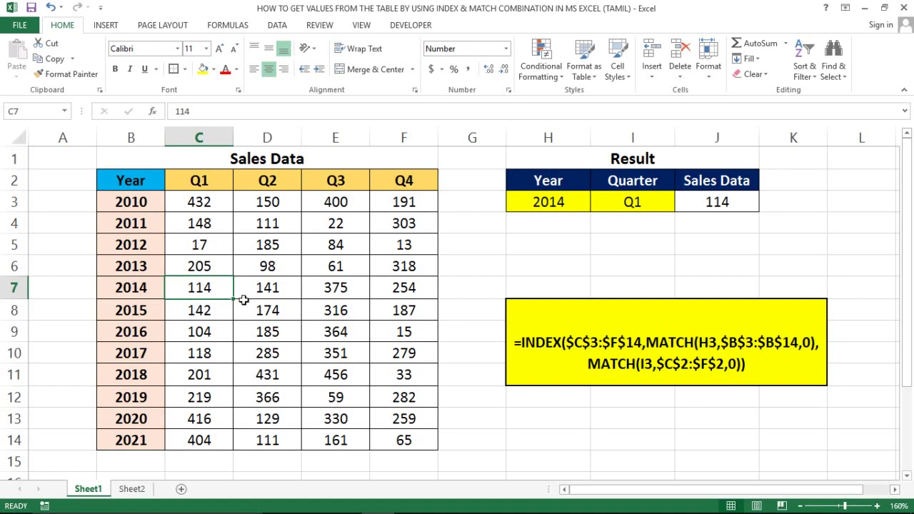
key("ctrl+b")
key("ctrl+b")
Change the lookup quarter to Q4 and fill the matched value 254 in F7 yellow
left_click(649, 202)
left_click(681, 205)
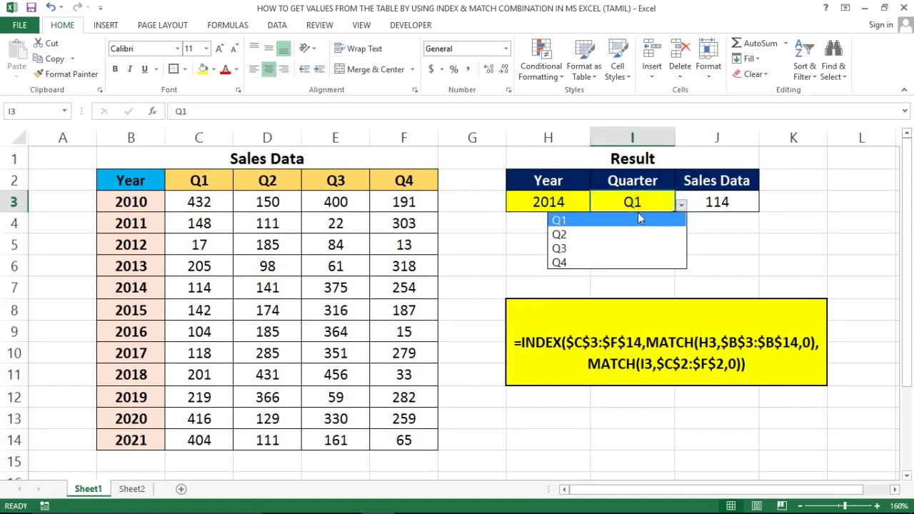
left_click(562, 264)
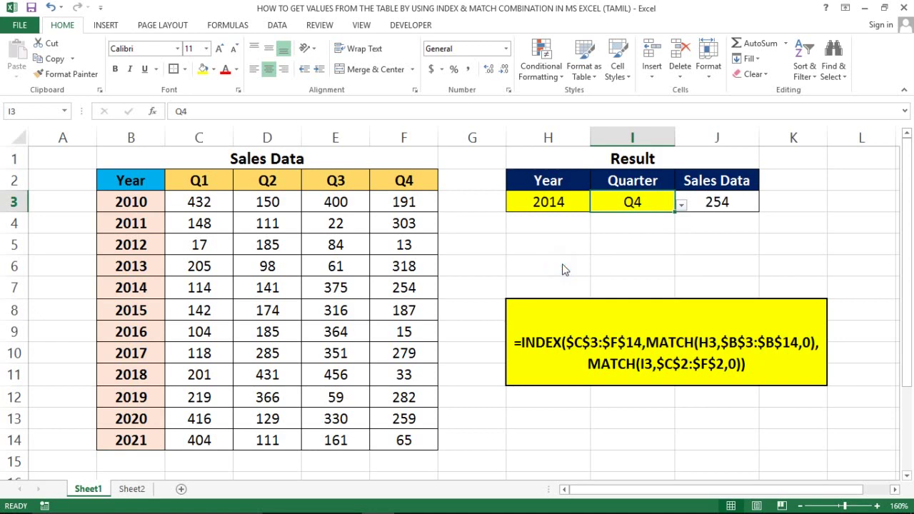
left_click(218, 291)
key("Right")
key("Right")
key("Right")
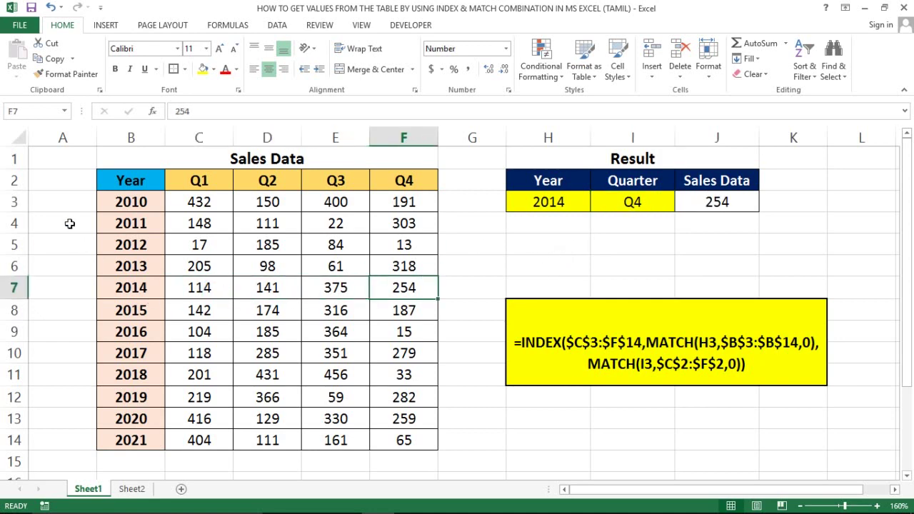
left_click(204, 69)
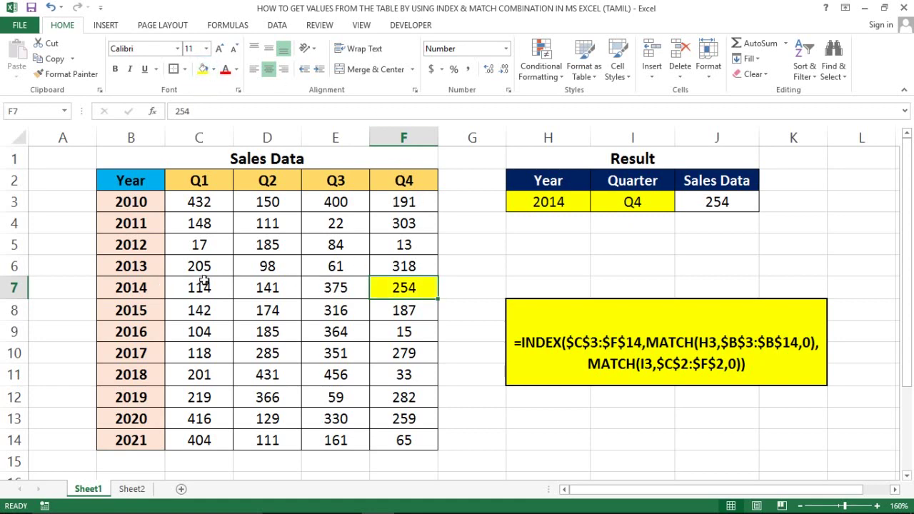
Set the lookup to 2021 and Q2, then fill the matched value 111 in D14 yellow
left_click(582, 200)
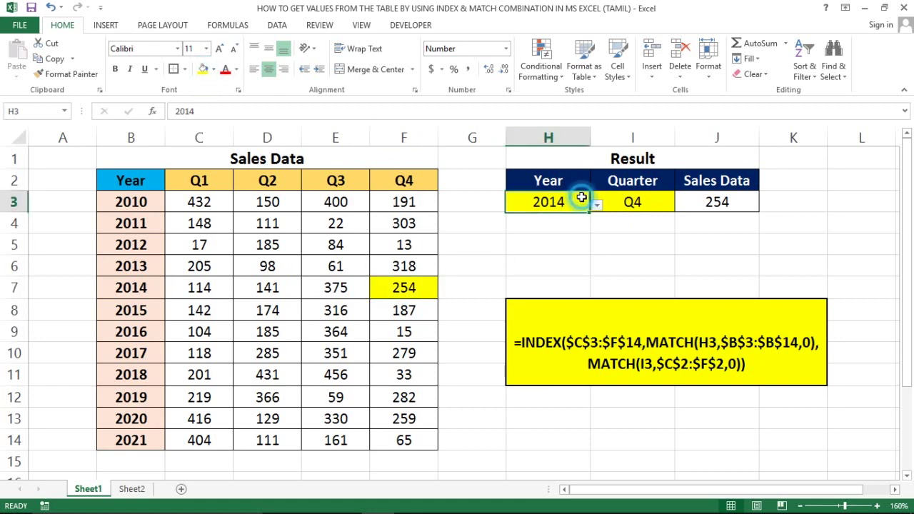
left_click(597, 204)
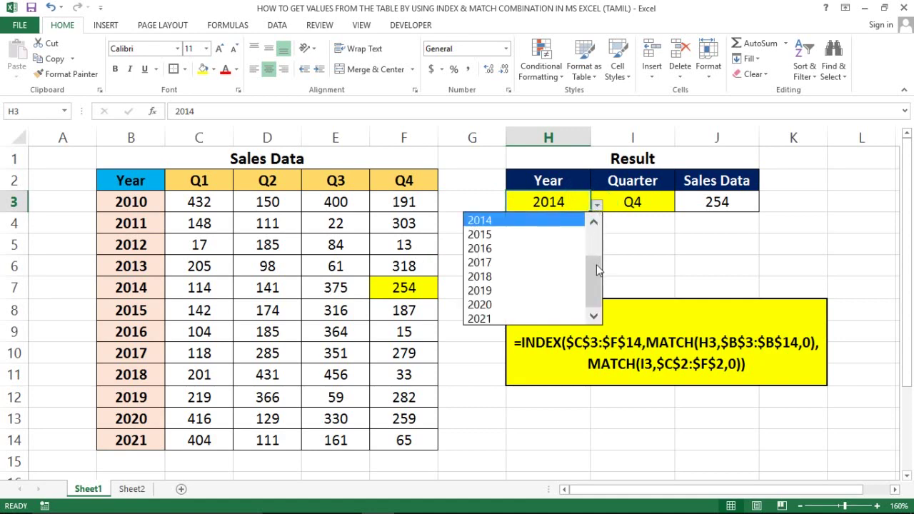
left_click(489, 319)
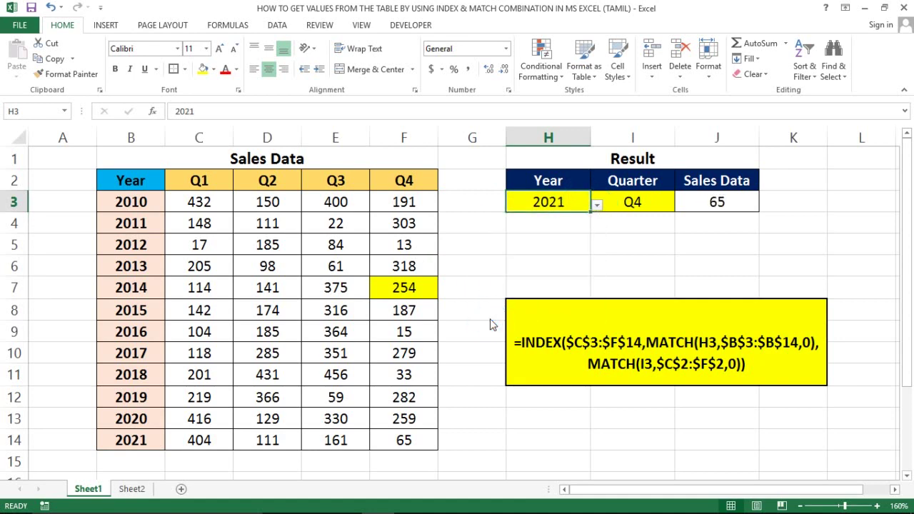
left_click(652, 207)
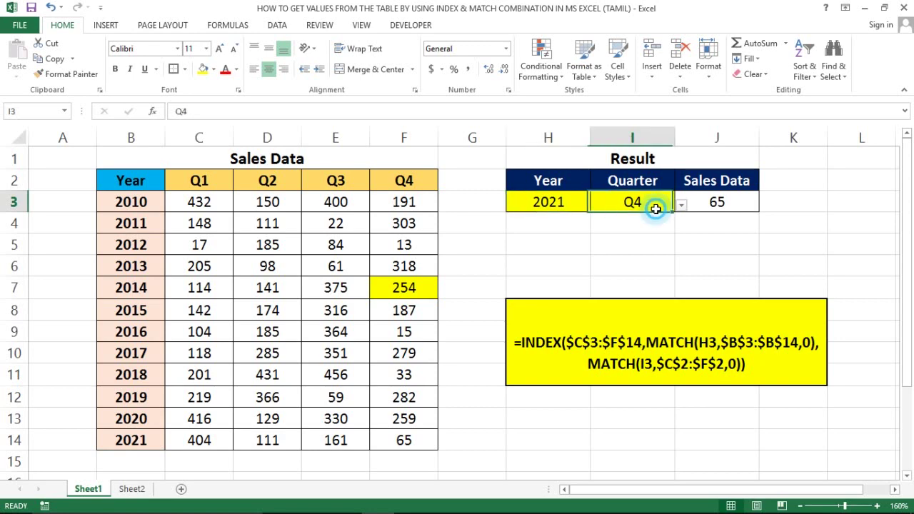
left_click(680, 206)
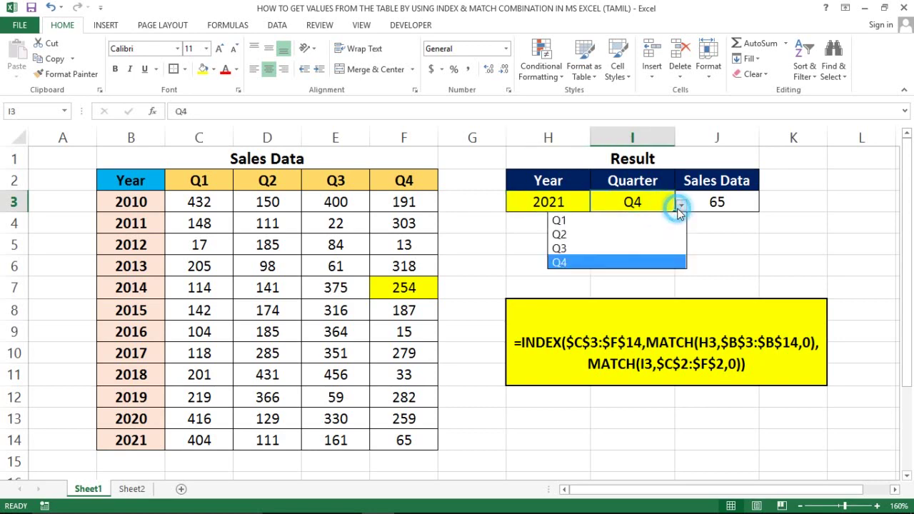
left_click(578, 238)
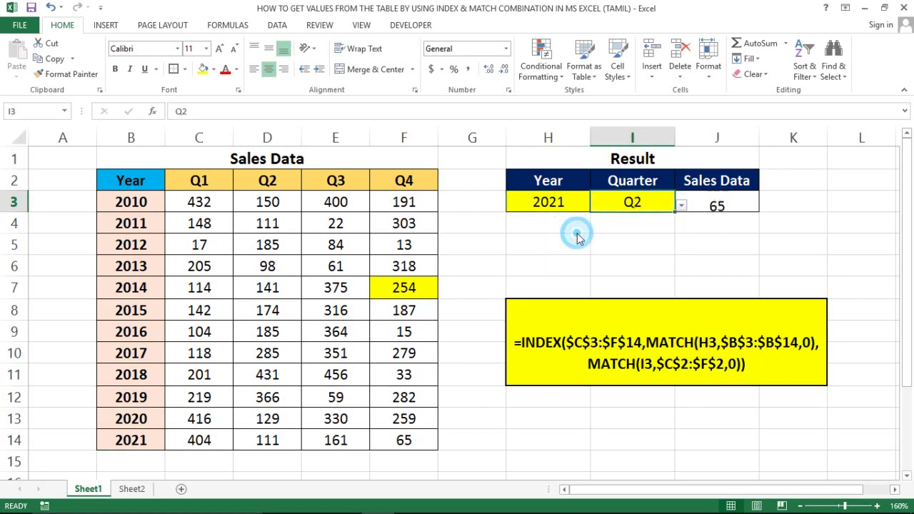
left_click(278, 435)
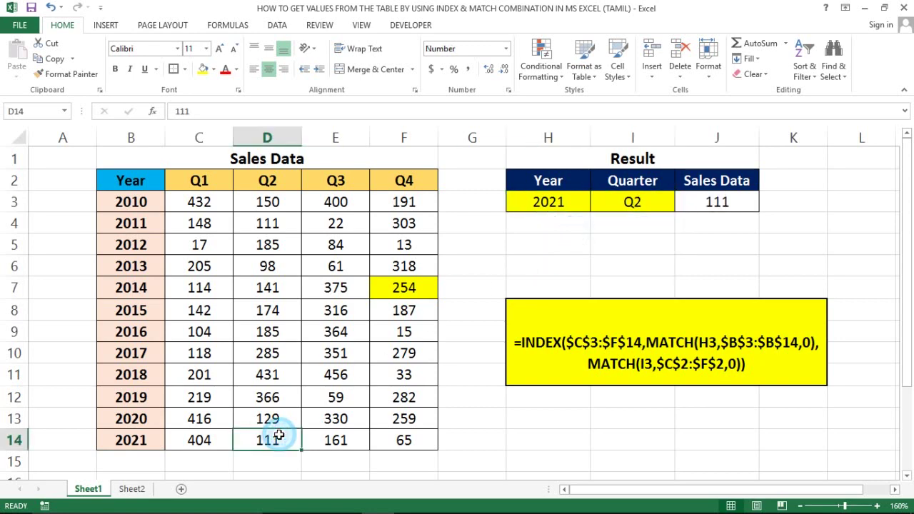
left_click(203, 68)
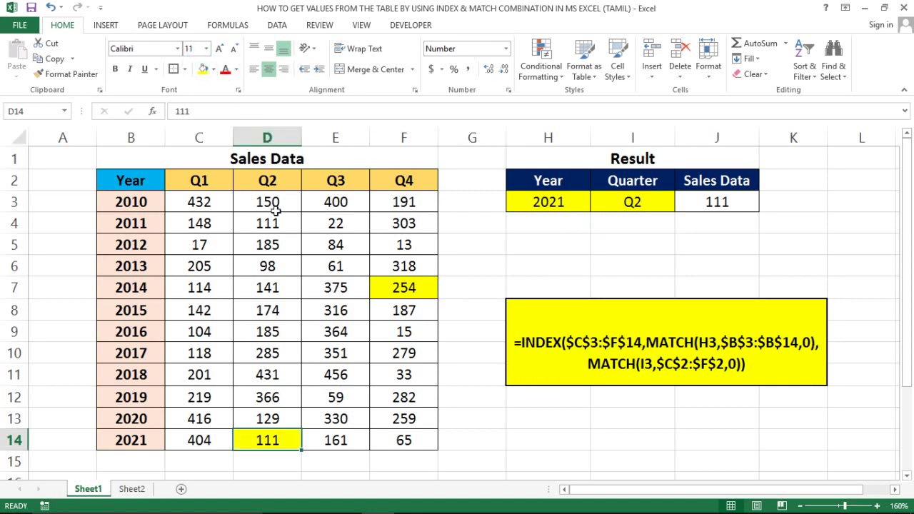
Reopen the Year and Quarter dropdowns to confirm 2021 and Q2 stay selected
left_click(554, 206)
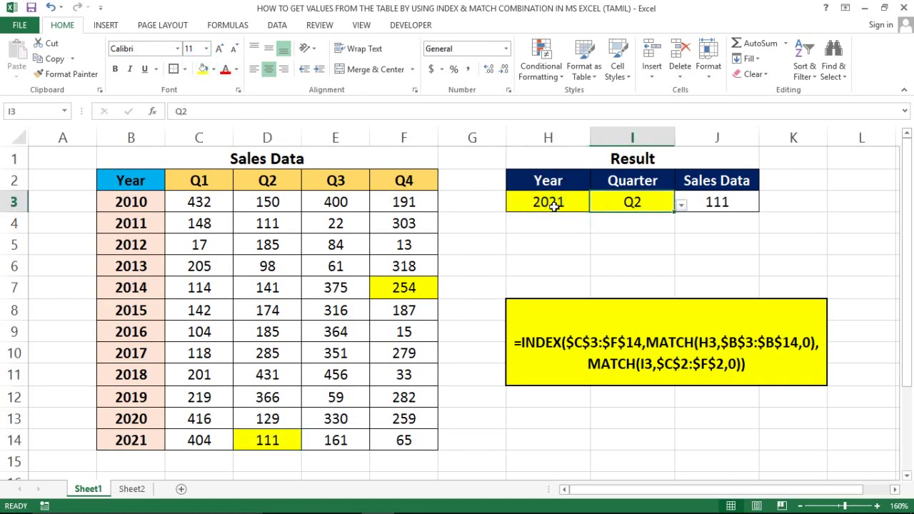
key("alt+Down")
key("Up")
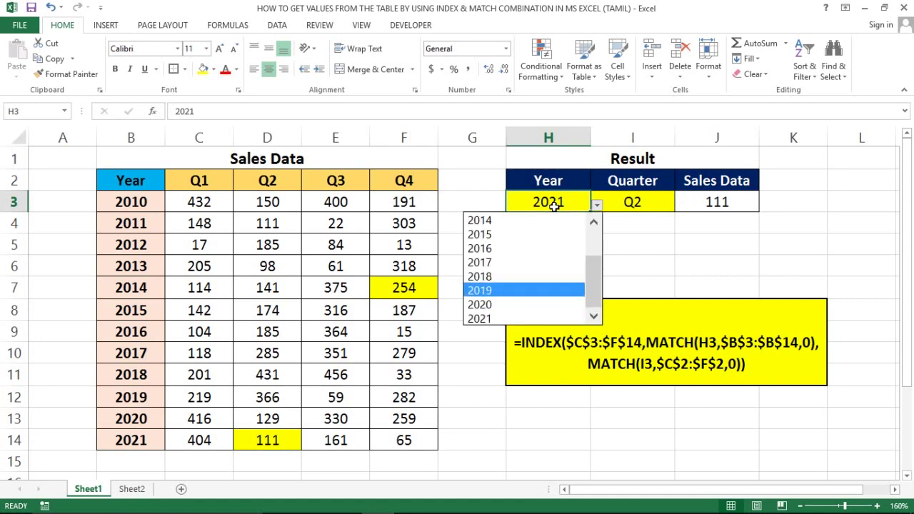
key("Escape")
key("Right")
key("alt+Down")
key("Escape")
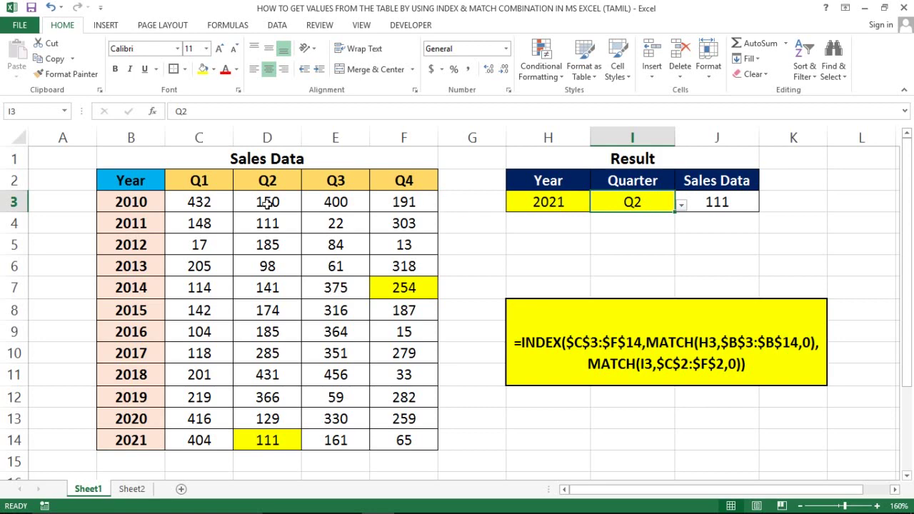
Select the sales values C3:F14, then show the result formula in J3
left_click(127, 207)
key("Right")
key("shift+Right")
key("shift+Right")
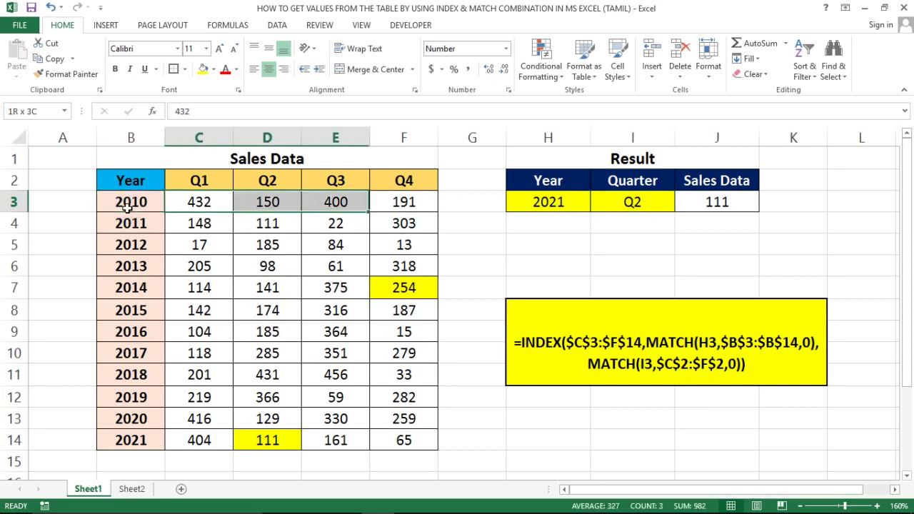
key("shift+Right")
key("ctrl+shift+Down")
key("Right")
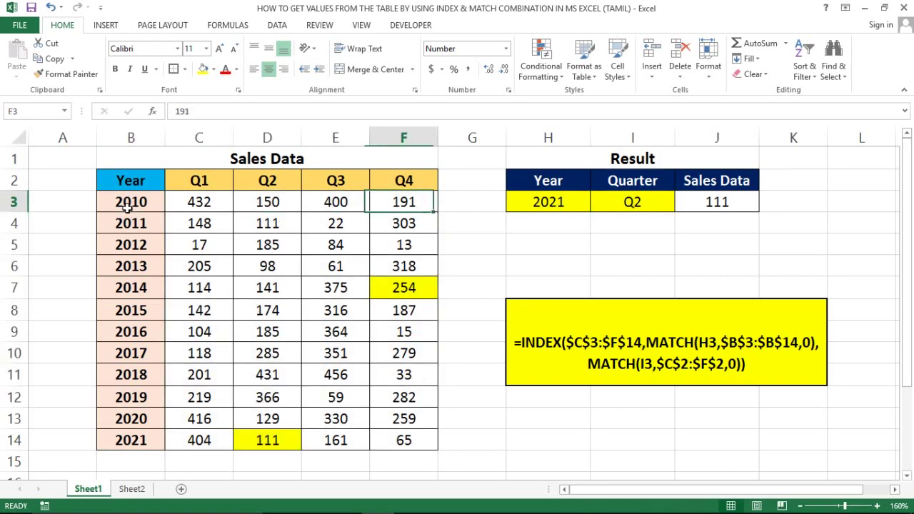
key("Right")
key("Right")
key("Right")
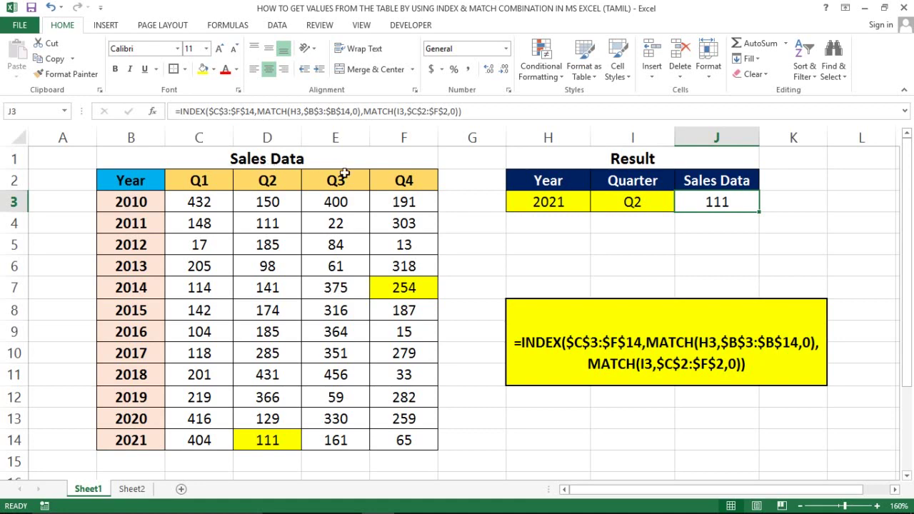
left_click(591, 342)
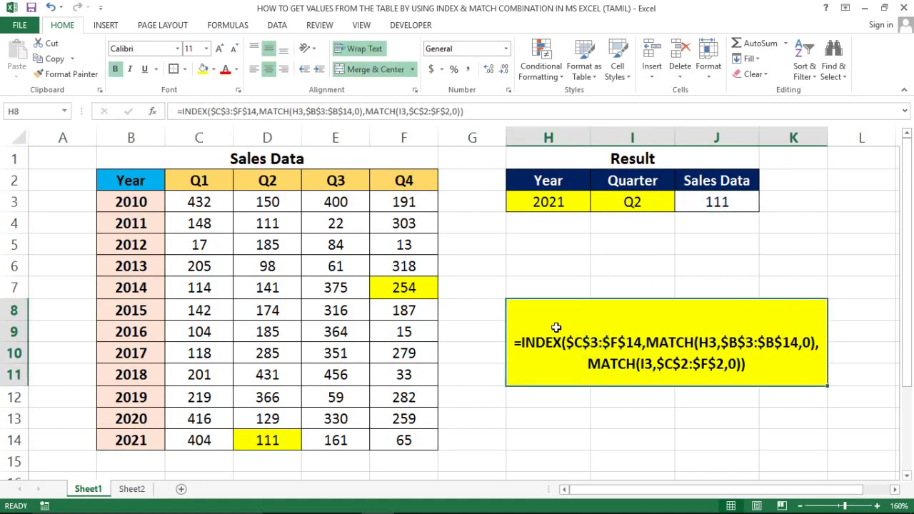
left_click(563, 268)
Walk back along row 3 to the year 2010 and select the headers Year to Q3
left_click(321, 205)
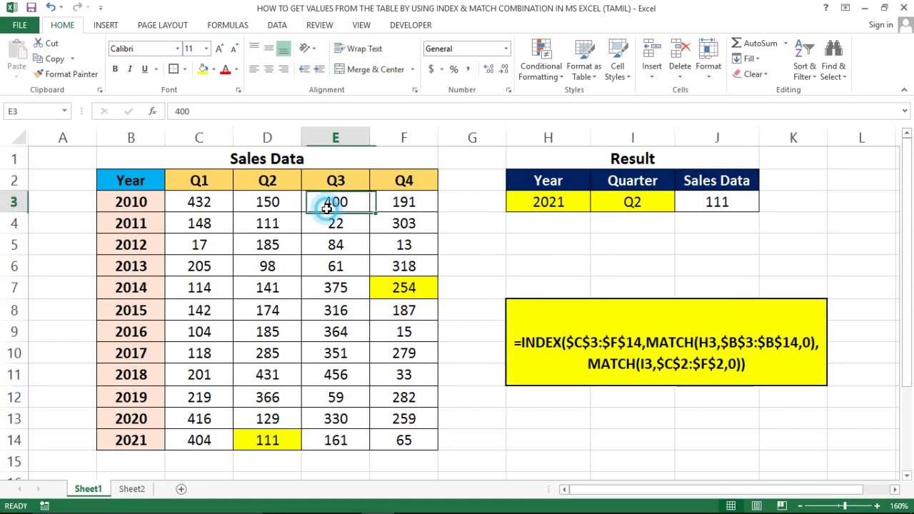
key("Left")
key("Left")
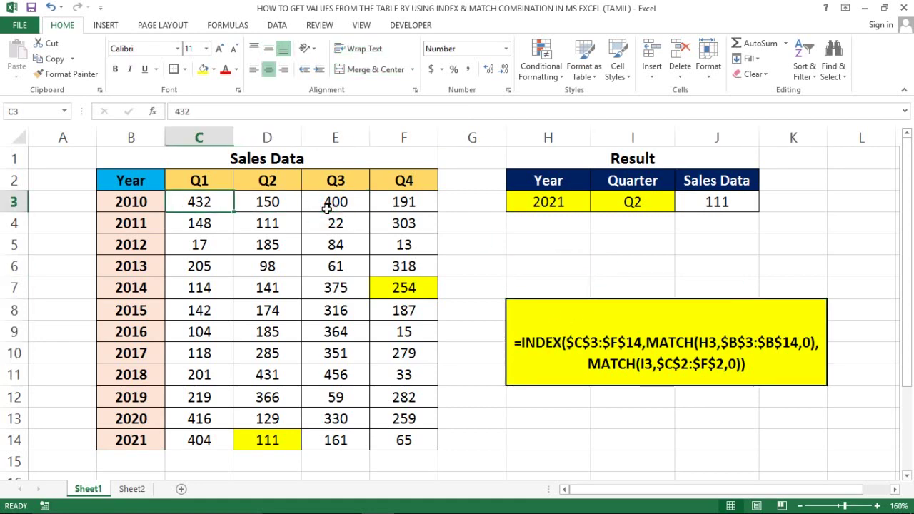
key("Left")
key("Right")
key("Left")
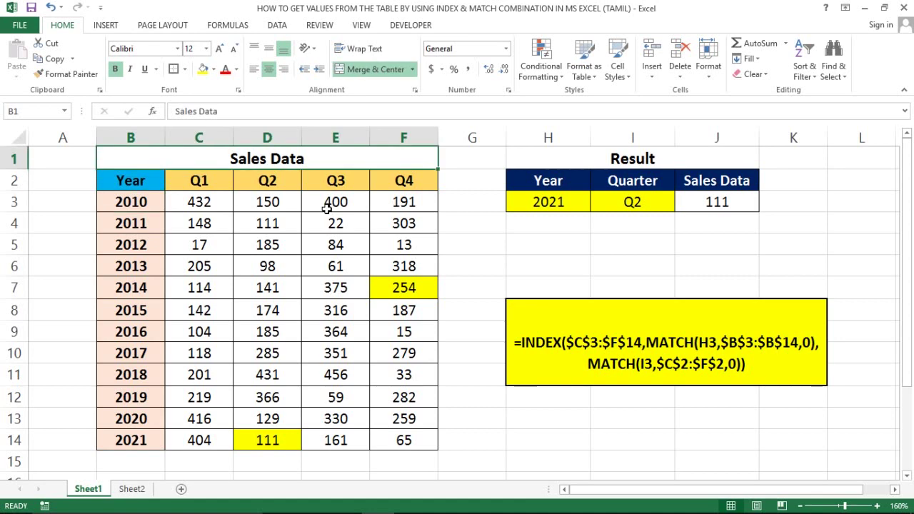
key("Up")
key("shift+Right")
key("shift+Right")
key("shift+Right")
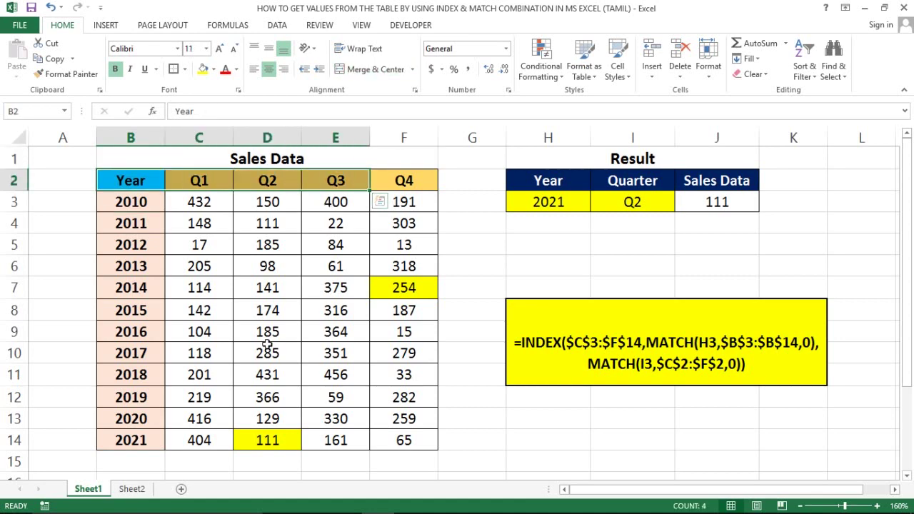
left_click(140, 491)
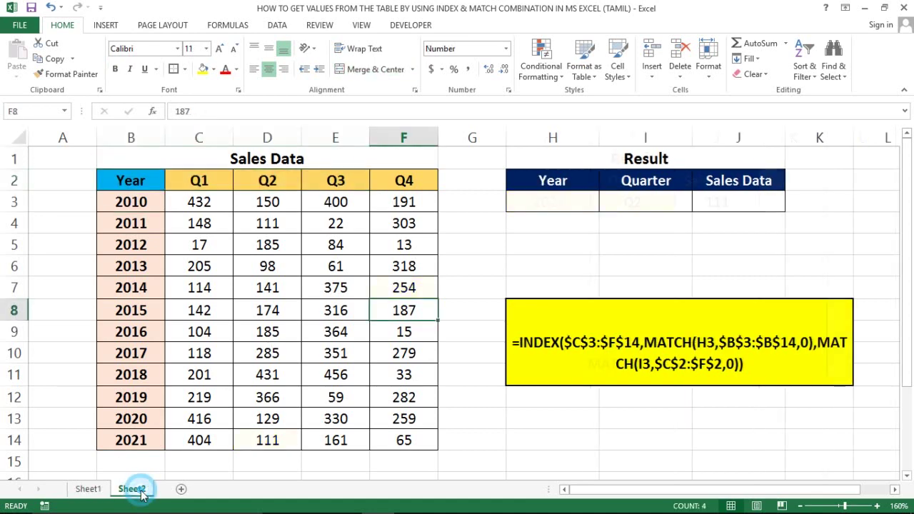
left_click(590, 203)
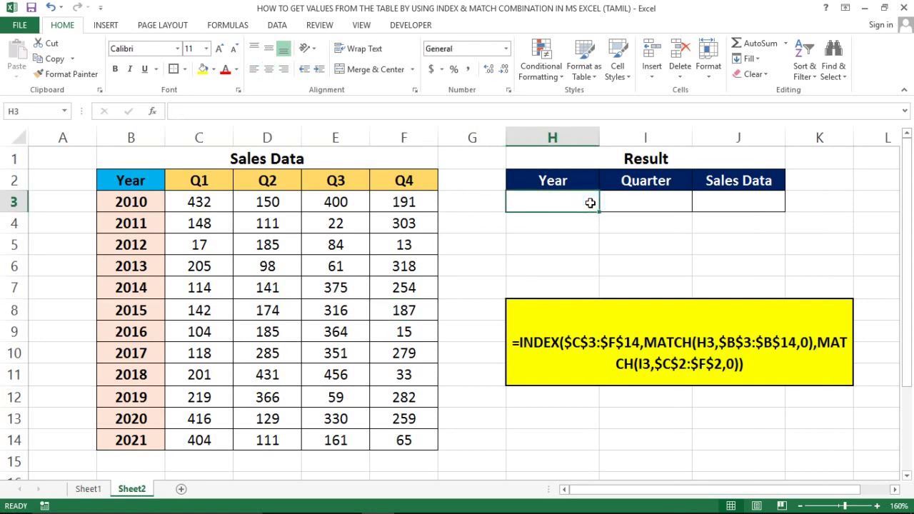
key("Up")
key("Left")
key("Left")
key("Left")
key("Left")
key("Left")
key("shift+Right")
key("shift+Right")
key("shift+Right")
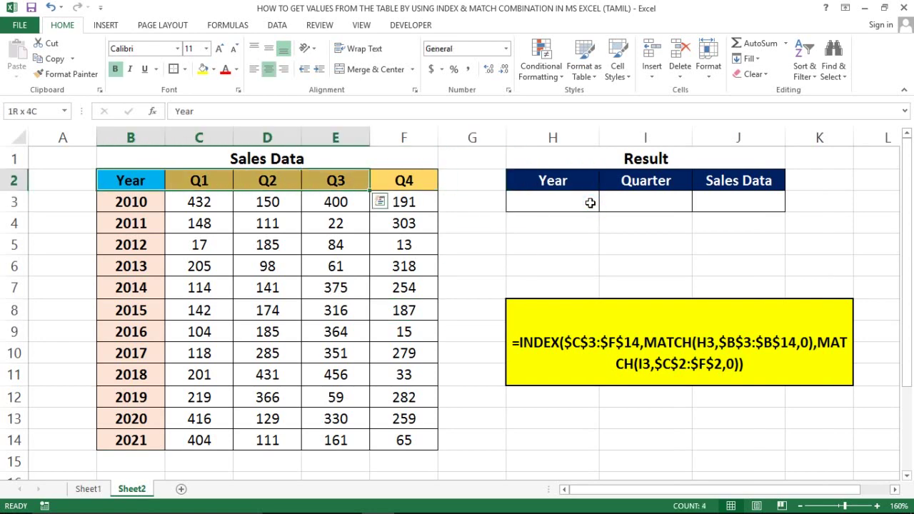
key("shift+Right")
key("ctrl+shift+Down")
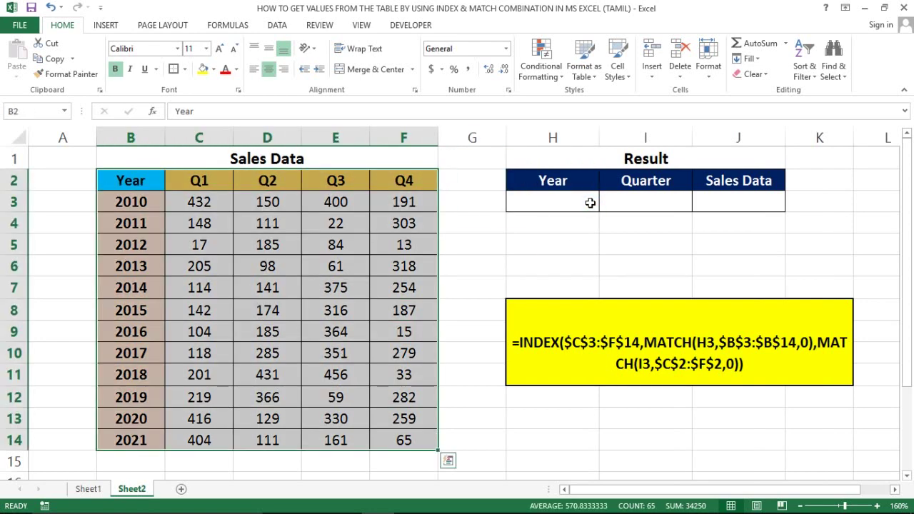
key("Right")
key("shift+Right")
key("shift+Right")
key("shift+Right")
key("Right")
key("Right")
key("Right")
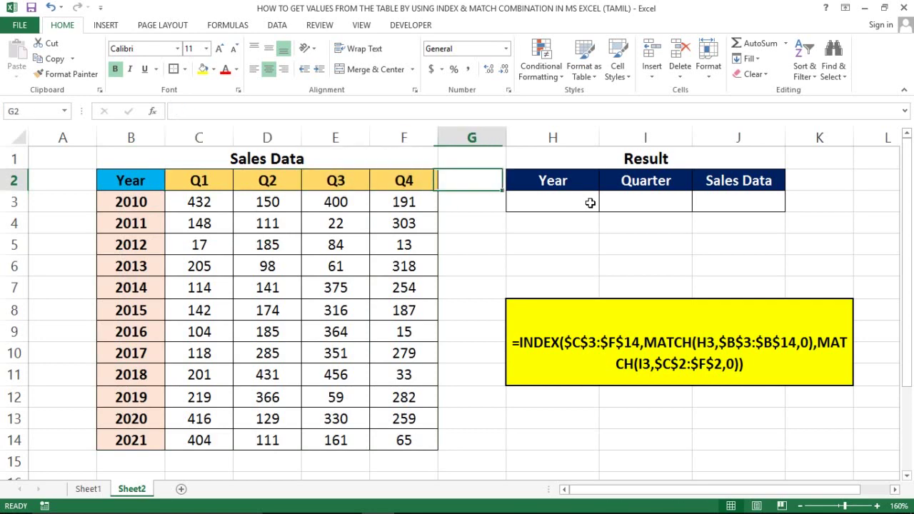
key("Right")
key("Right")
key("Left")
key("Down")
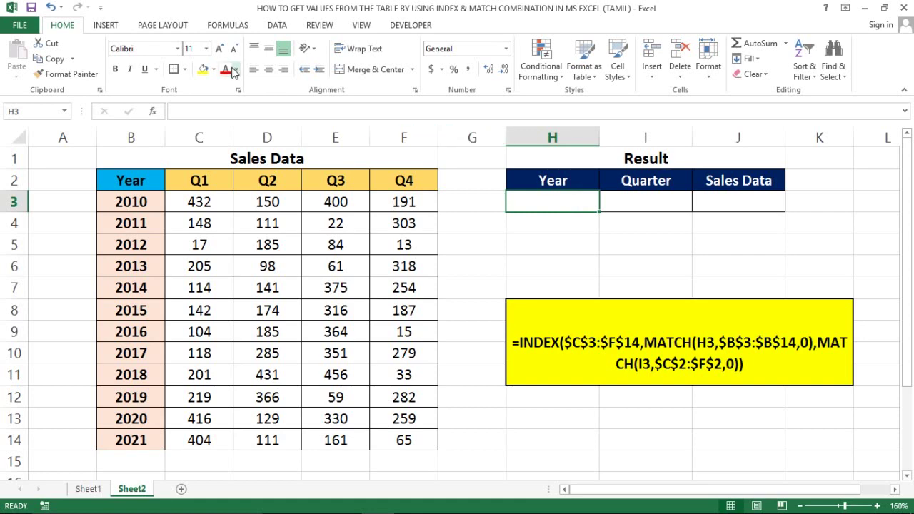
Give H3 a List data validation sourced from =$B$3:$B$14
left_click(547, 201)
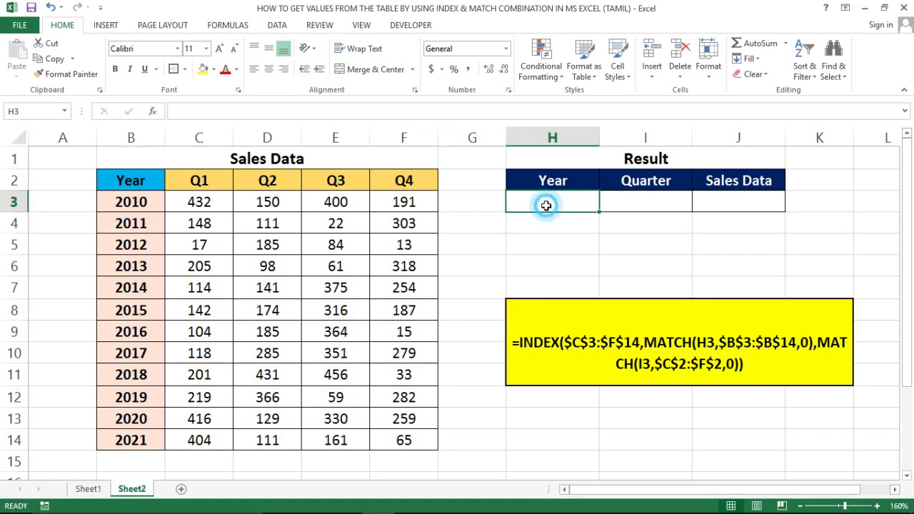
left_click(274, 29)
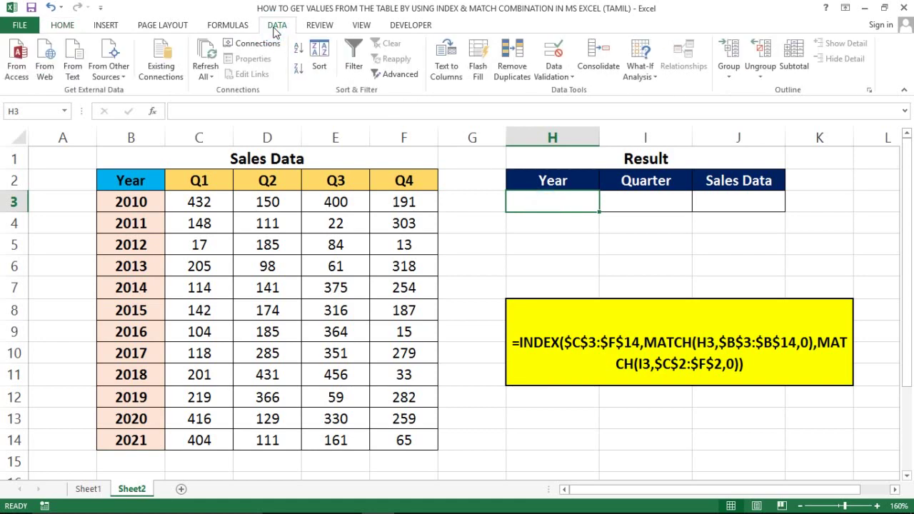
left_click(554, 75)
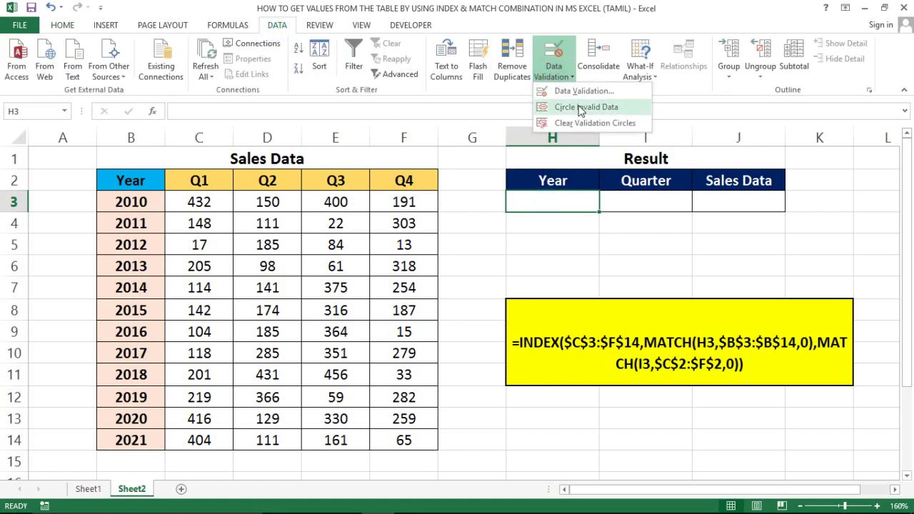
left_click(579, 91)
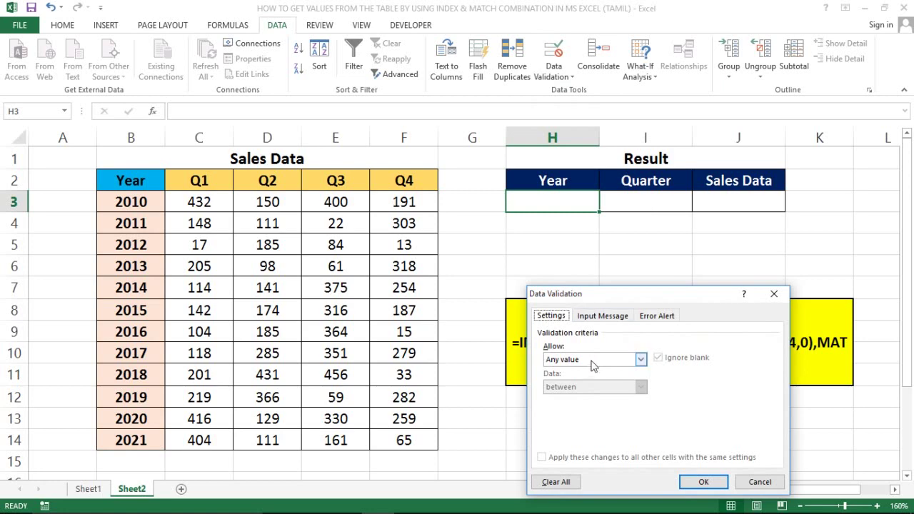
left_click(595, 364)
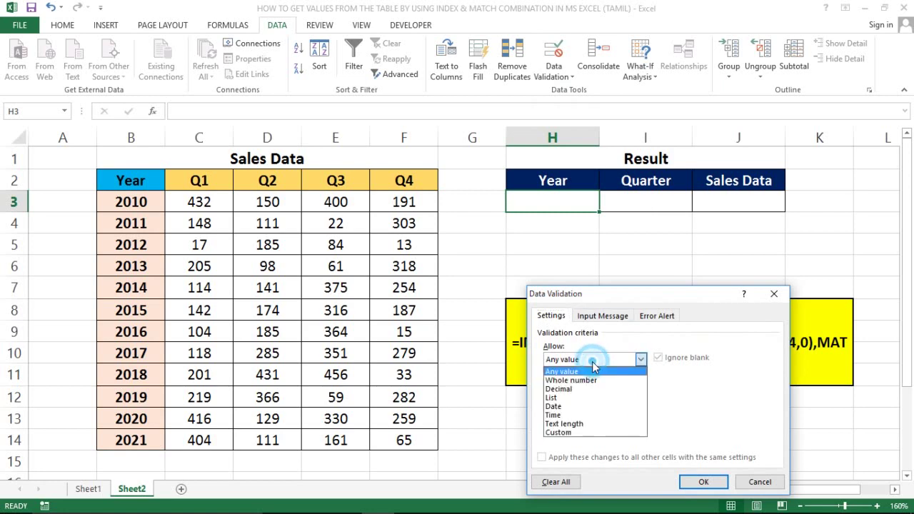
left_click(553, 401)
left_click(572, 414)
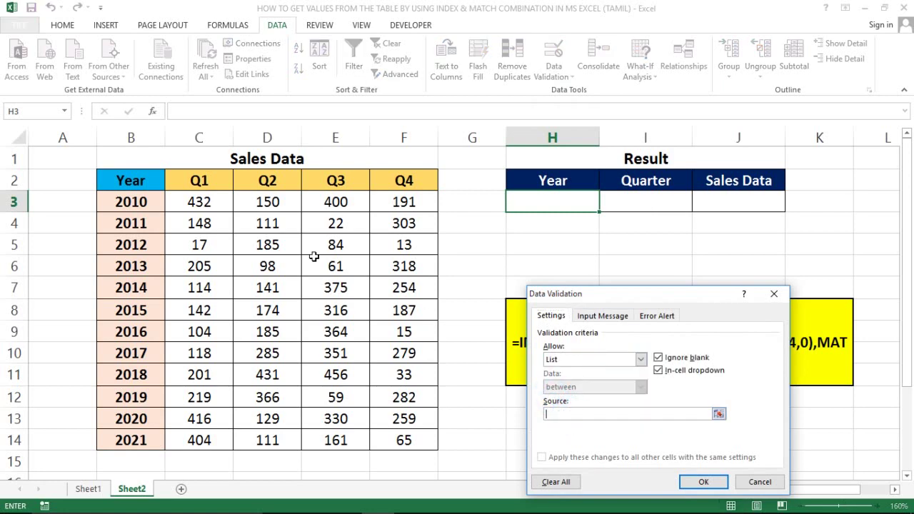
left_click(116, 201)
key("ctrl+shift+Down")
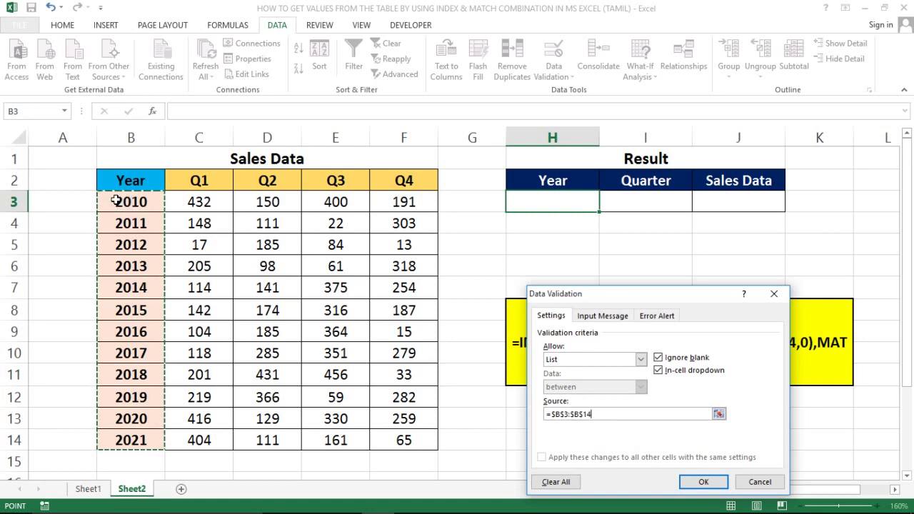
key("Return")
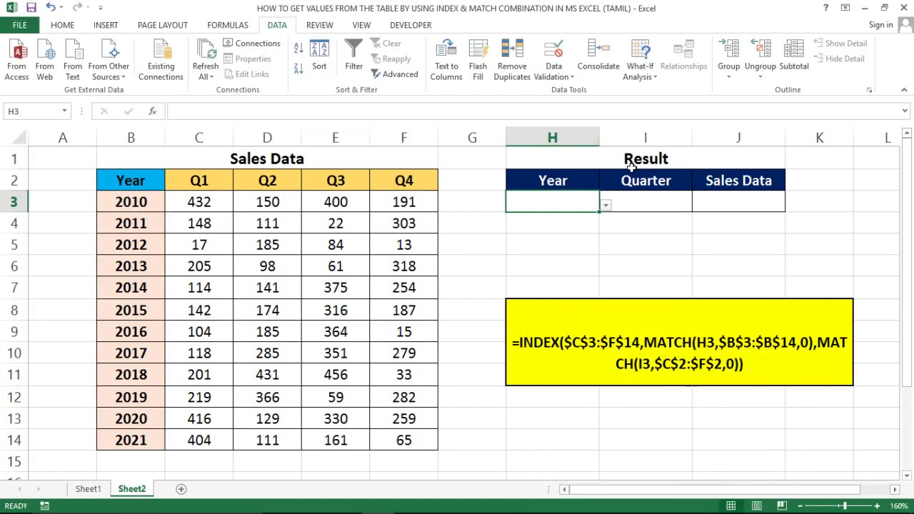
Check H3's new 2010–2021 year dropdown without choosing a value
left_click(606, 206)
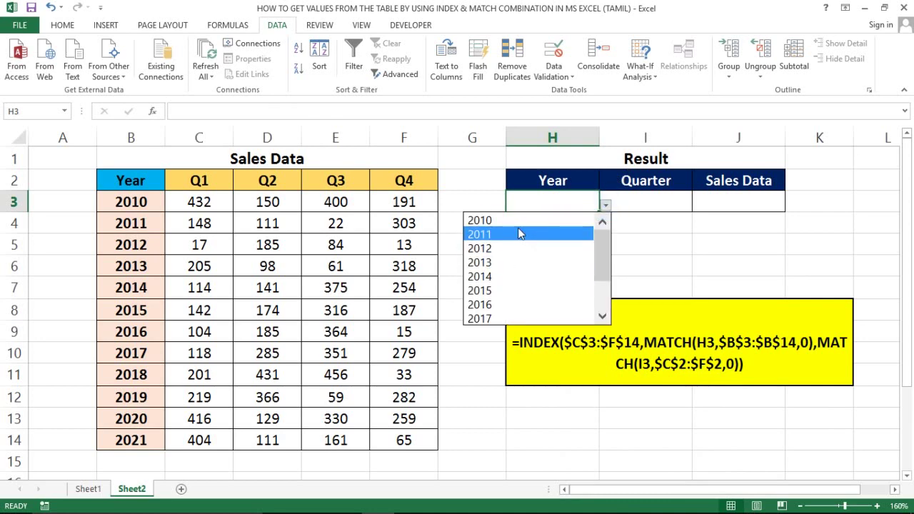
left_click(648, 237)
left_click(671, 200)
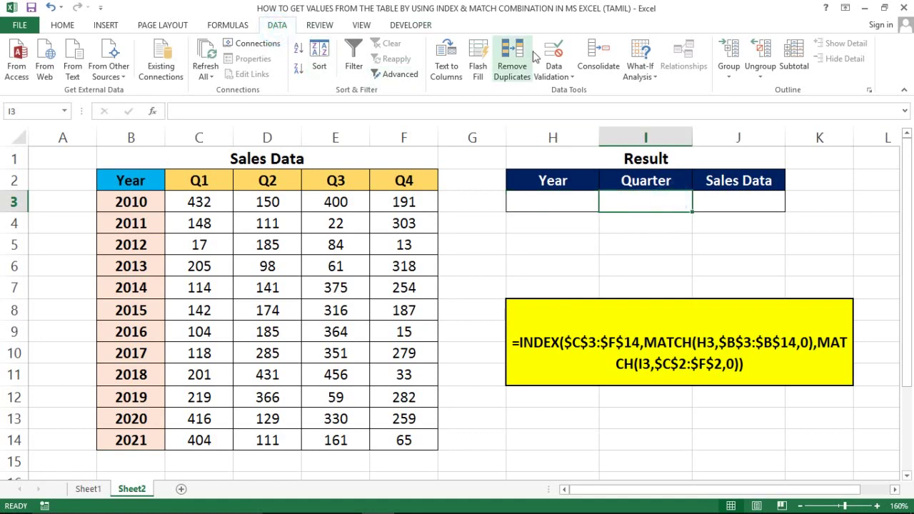
Add a List validation to I3 sourced from =$C$2:$F$2 and check its Q1–Q4 dropdown
left_click(552, 74)
left_click(571, 91)
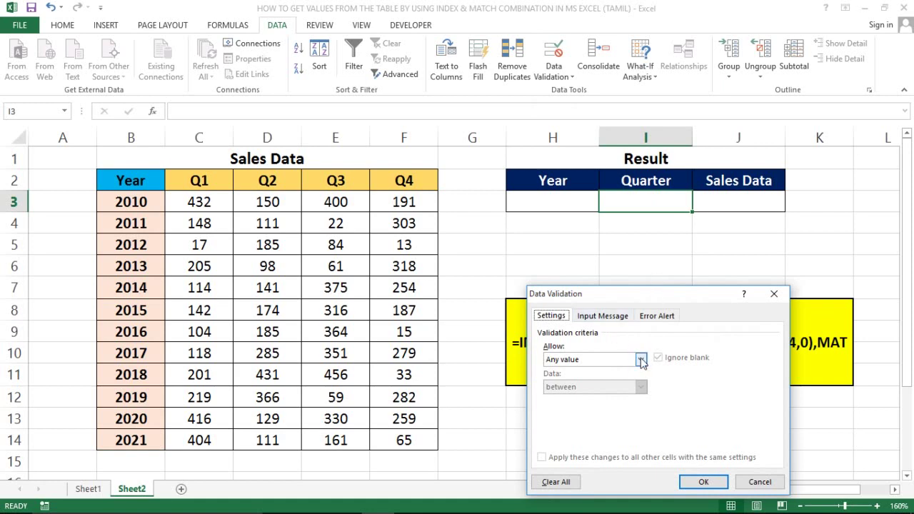
left_click(640, 360)
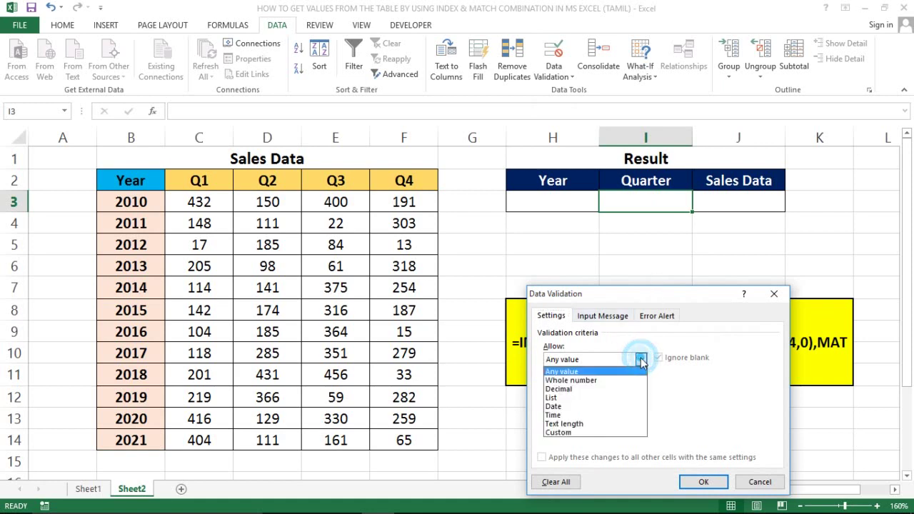
left_click(551, 397)
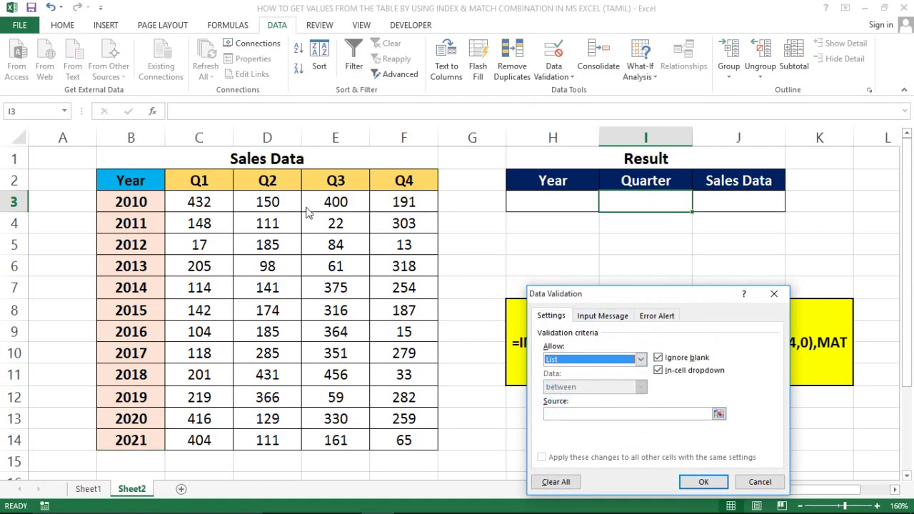
left_click(564, 413)
left_click(202, 176)
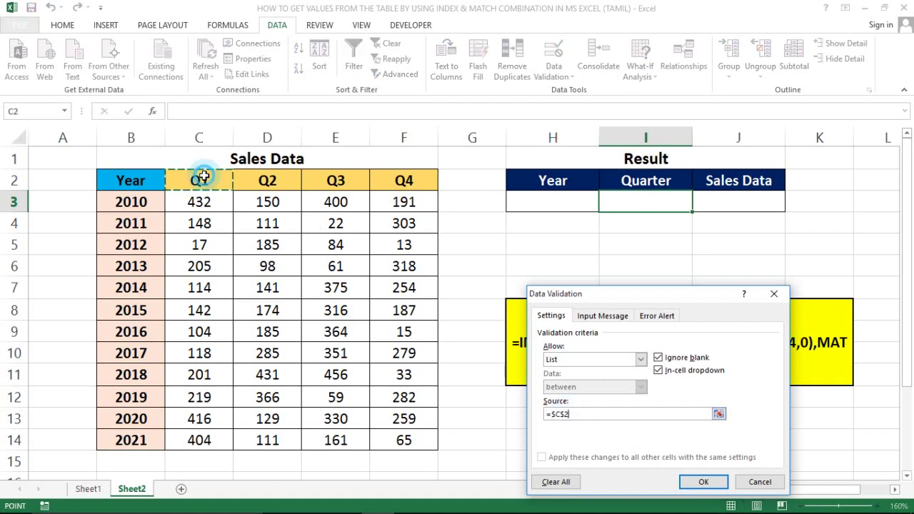
key("shift+Right")
key("shift+Right")
key("shift+Right")
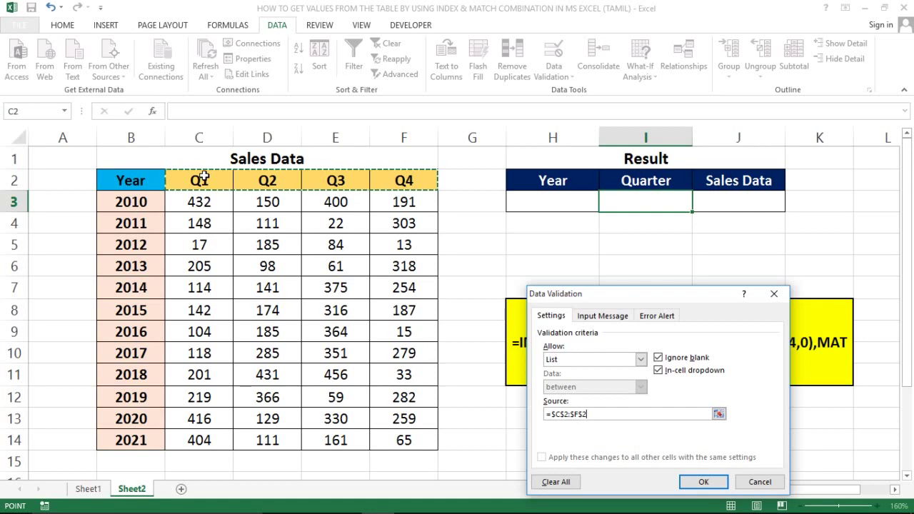
key("Return")
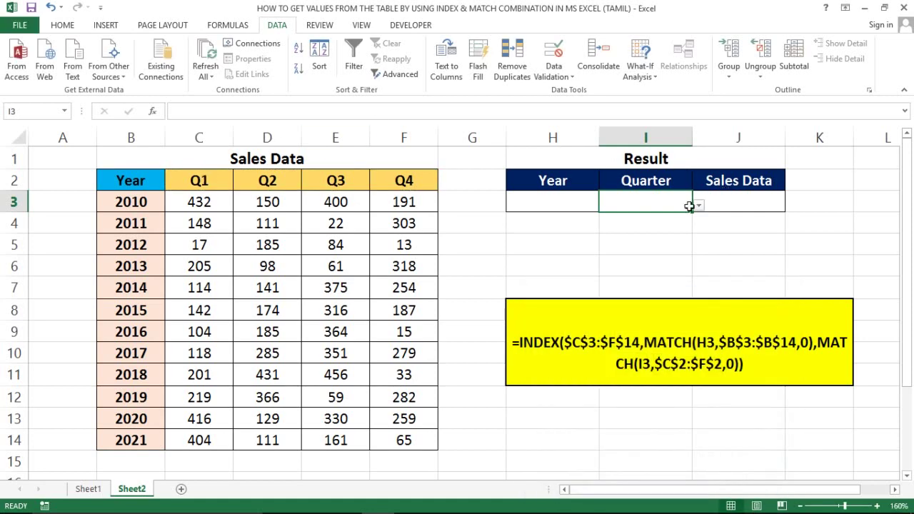
left_click(698, 207)
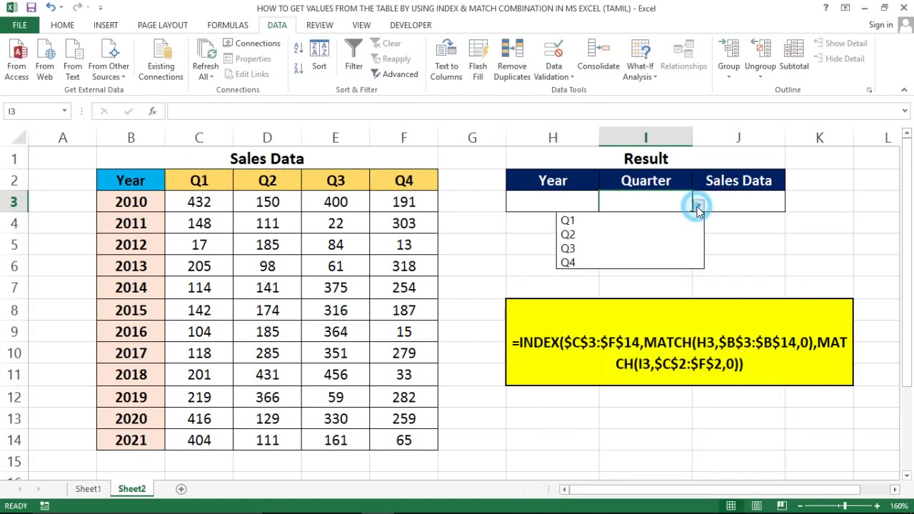
left_click(542, 194)
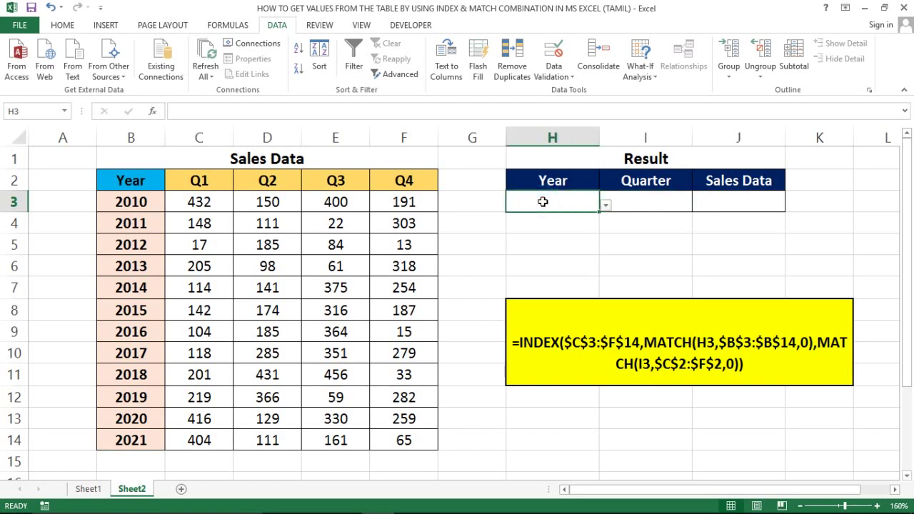
Fill the Year and Quarter input cells H3:I3 yellow
key("shift+Right")
left_click(61, 26)
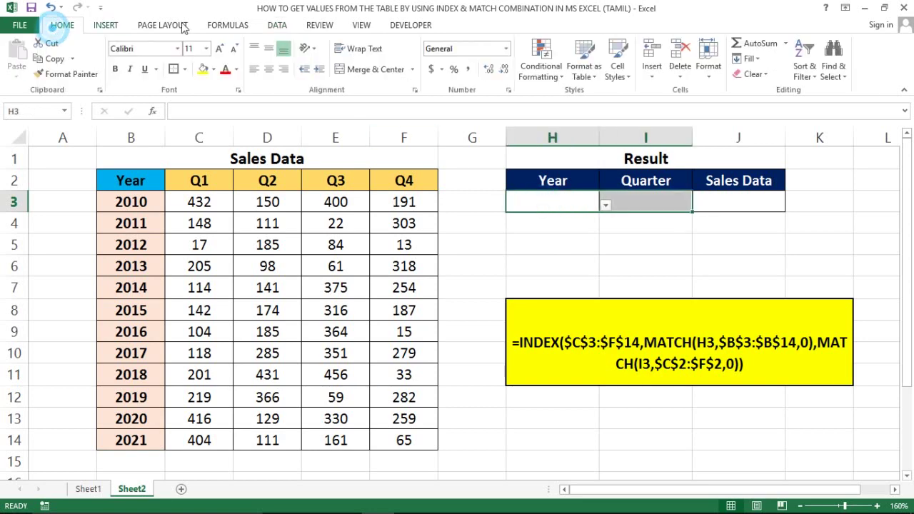
left_click(204, 71)
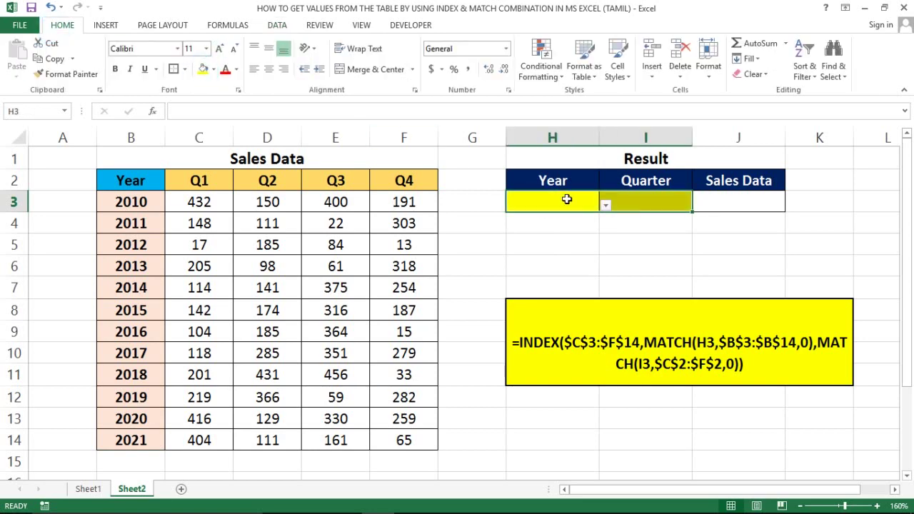
left_click(602, 227)
Choose 2012 as the year and Q2 as the quarter from the dropdowns
left_click(595, 201)
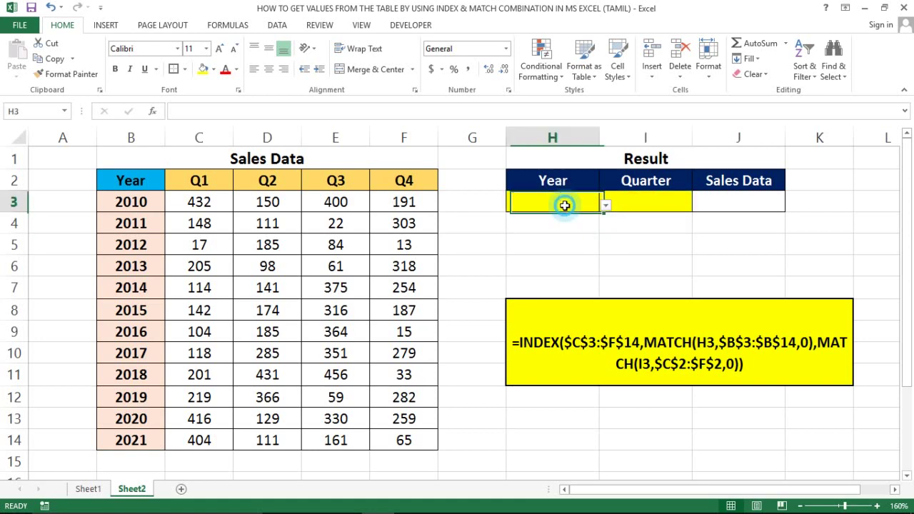
left_click(605, 206)
left_click(499, 247)
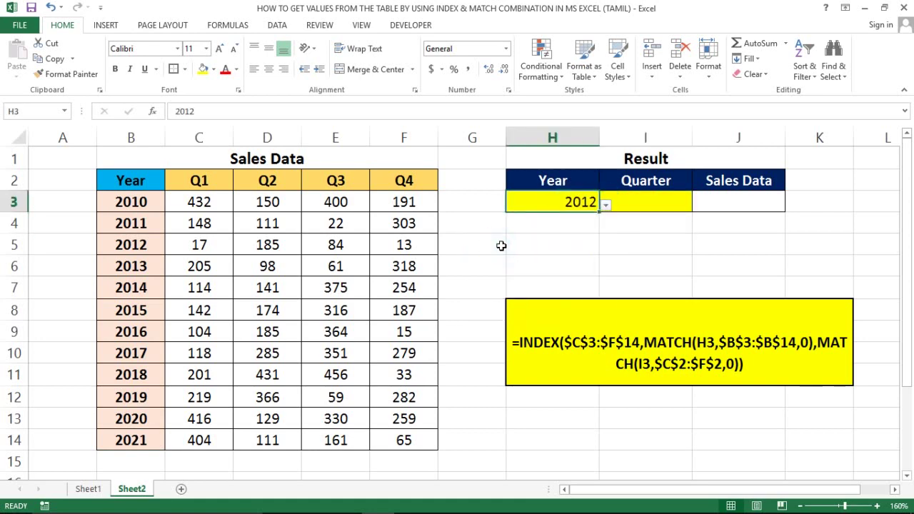
left_click(659, 206)
left_click(699, 205)
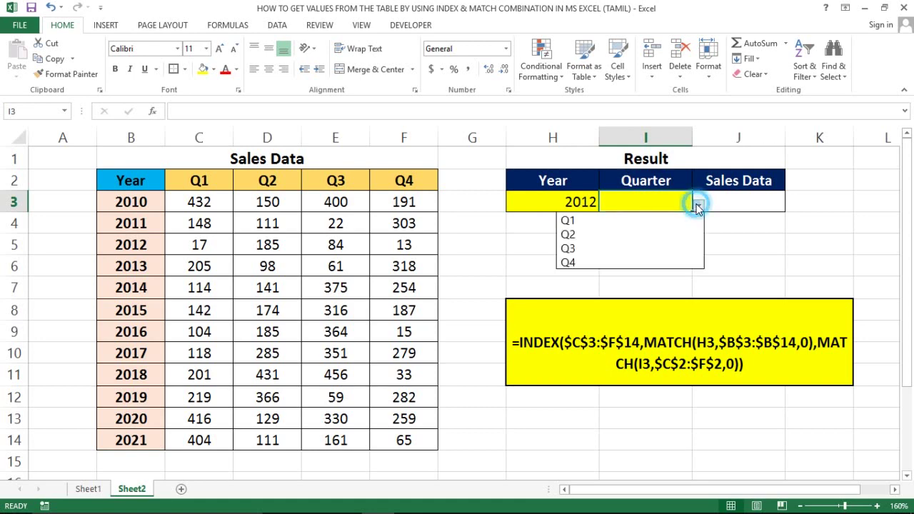
left_click(582, 236)
Centre the values in the Result row H3:J3
left_click(544, 201)
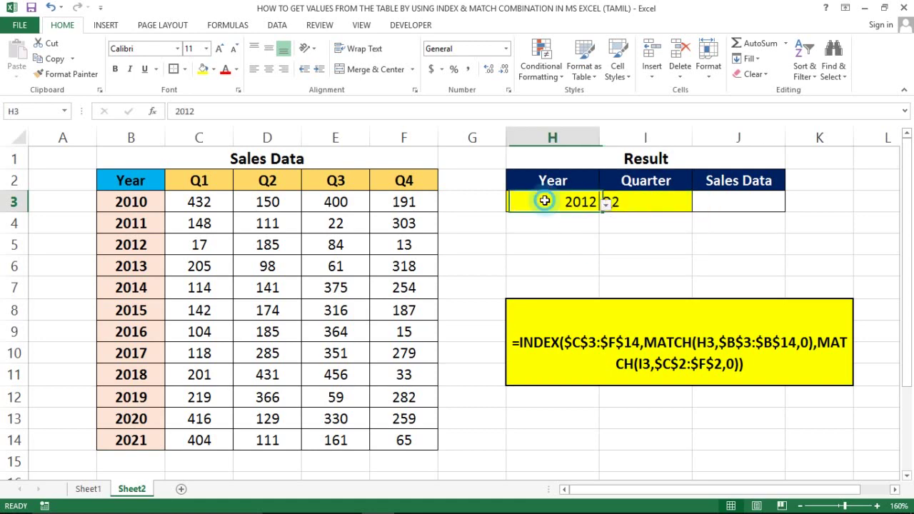
key("shift+Right")
key("shift+Right")
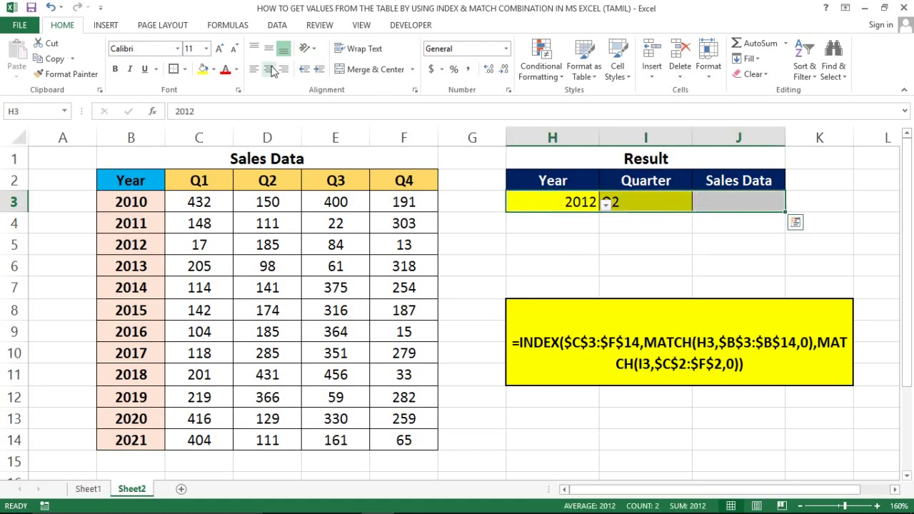
left_click(270, 70)
Fill D5, the 2012 Q2 sales value 185, with yellow
left_click(542, 230)
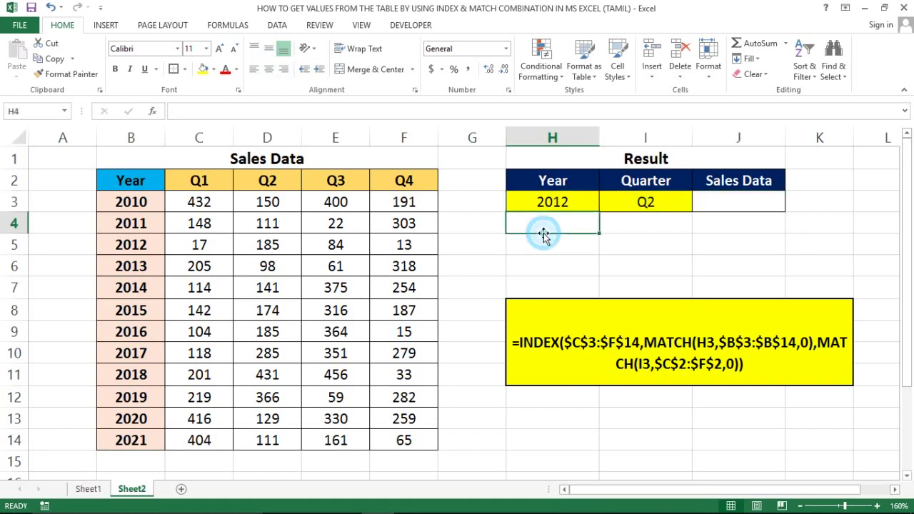
left_click(195, 246)
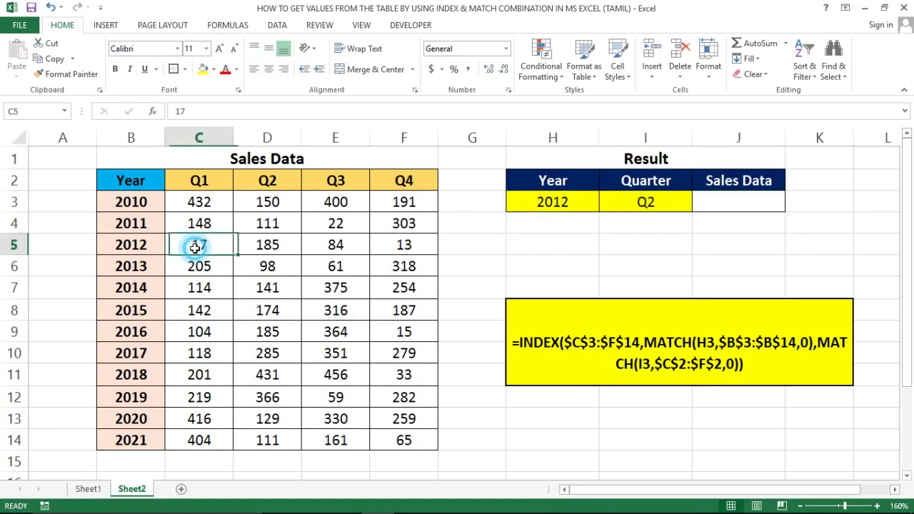
key("Right")
key("Right")
key("Left")
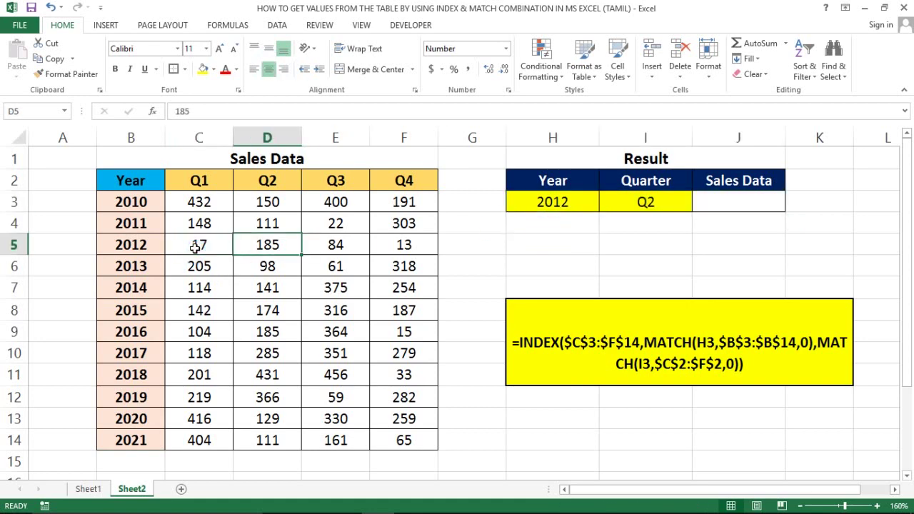
left_click(203, 68)
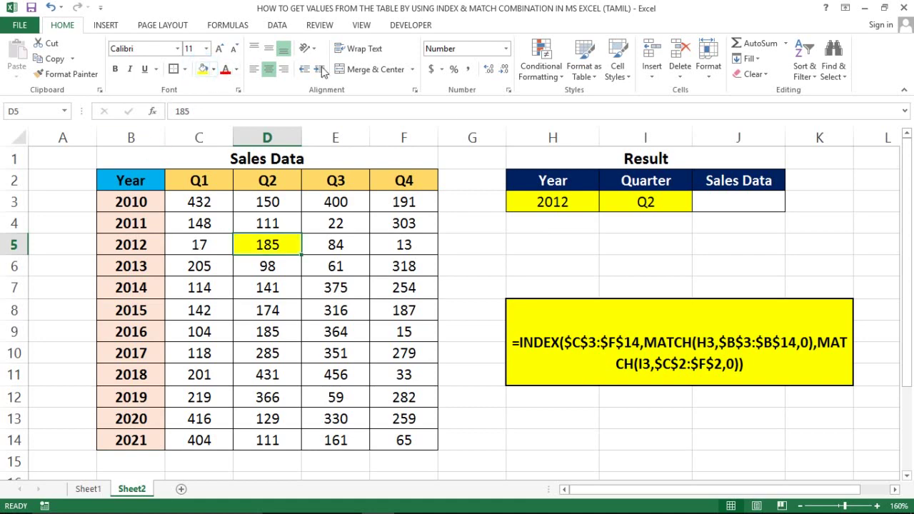
left_click(726, 200)
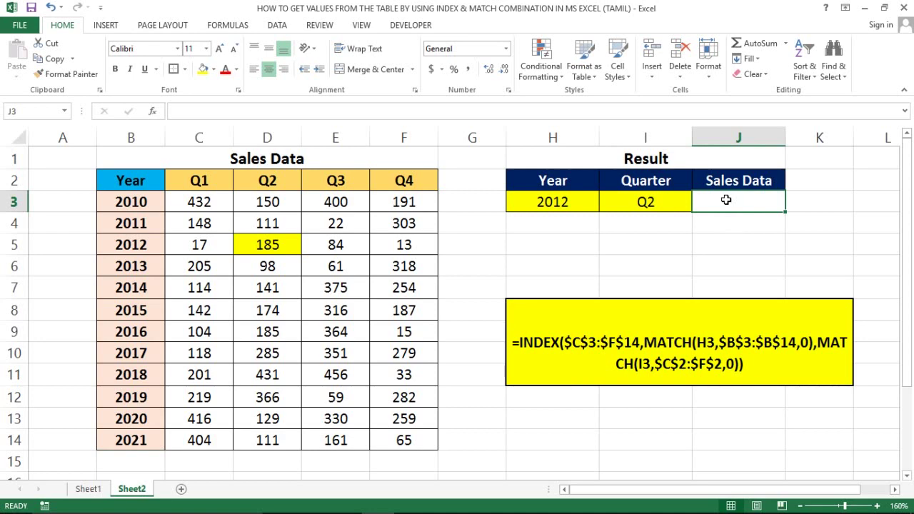
Start J3's formula as =INDEX($C$3:$F$14, with the sales block locked absolute
type("=i")
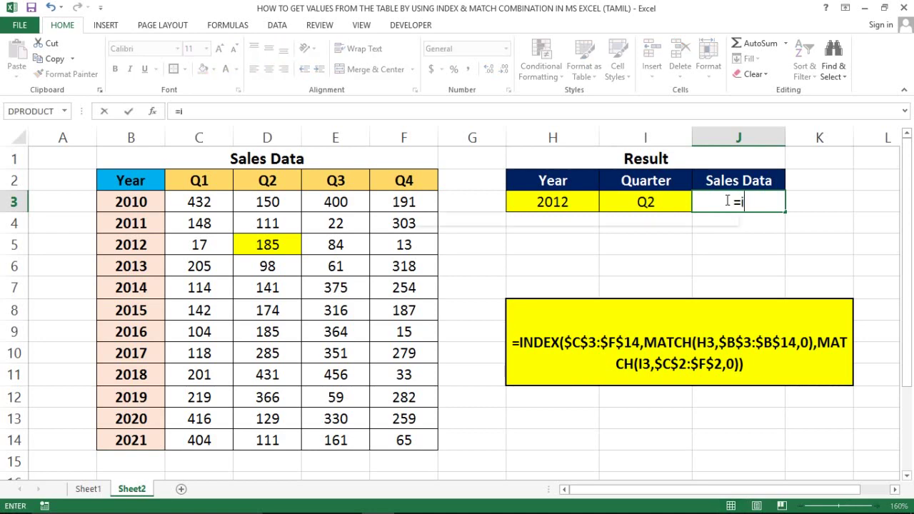
type("nd")
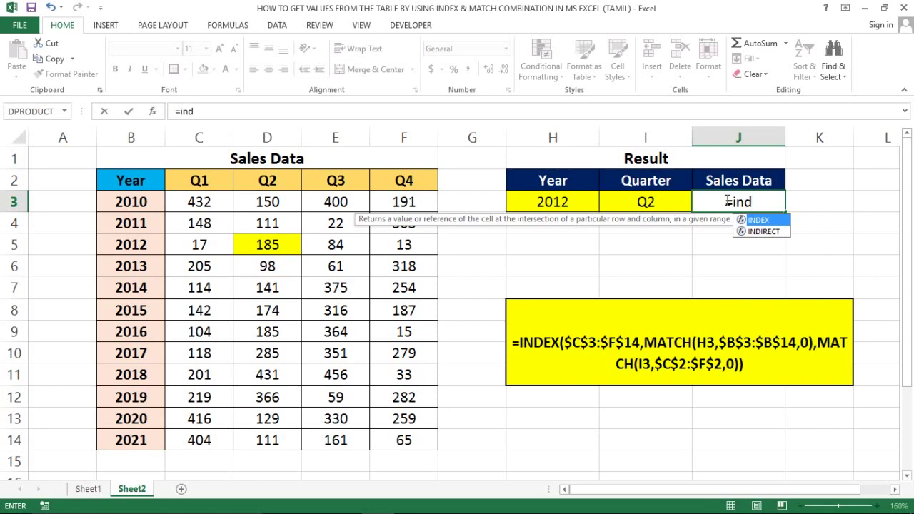
key("Tab")
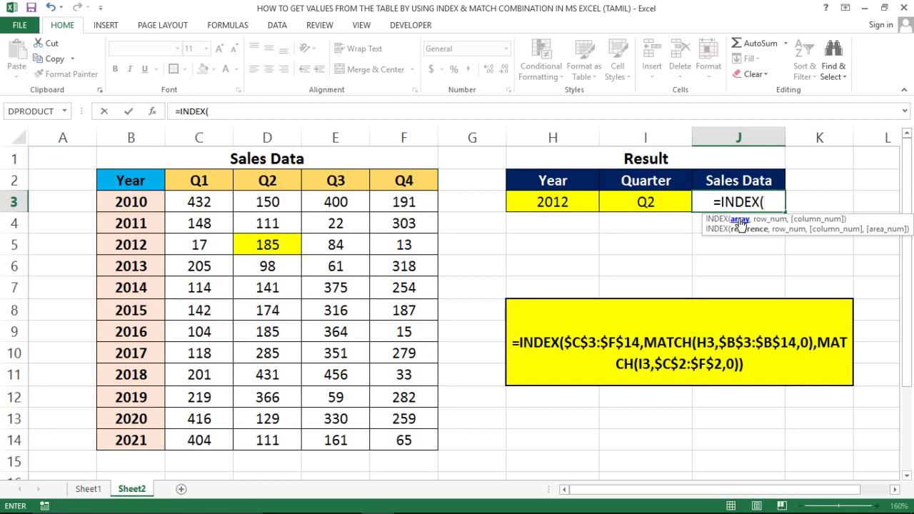
left_click(191, 195)
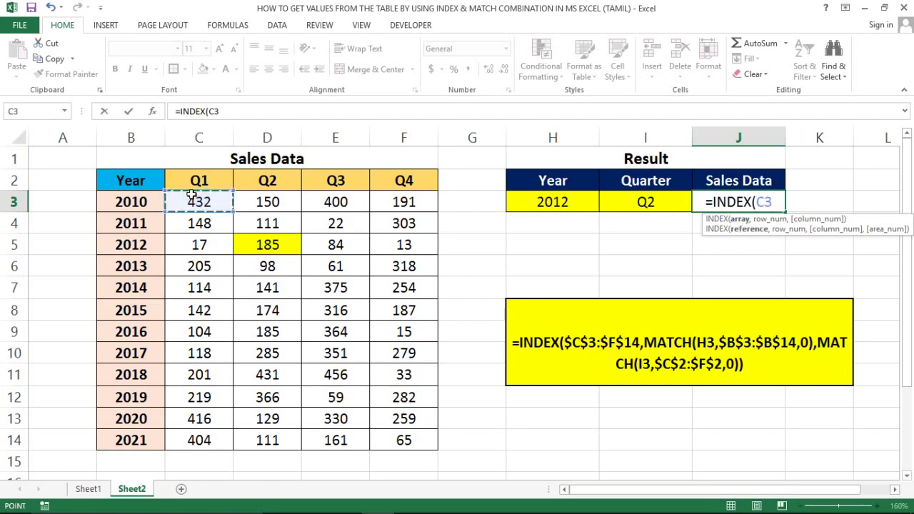
key("shift+Right")
key("shift+Right")
key("shift+Right")
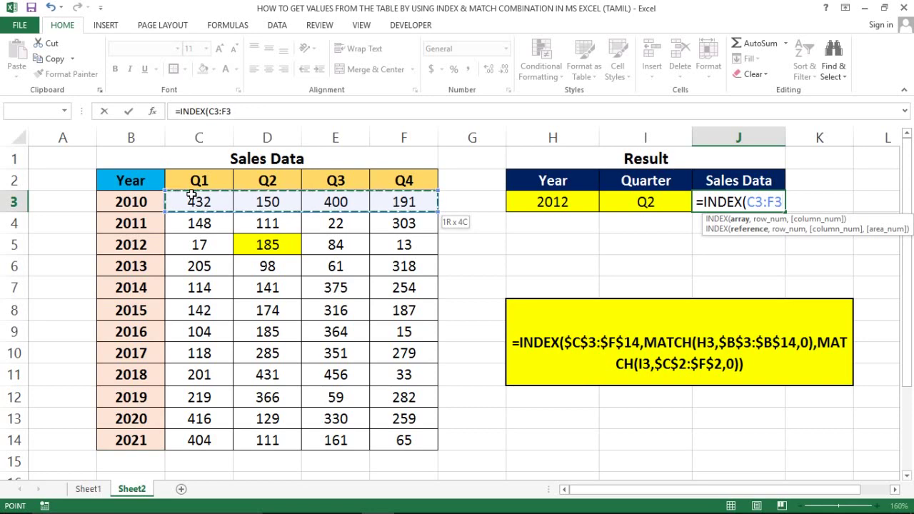
key("ctrl+shift+Down")
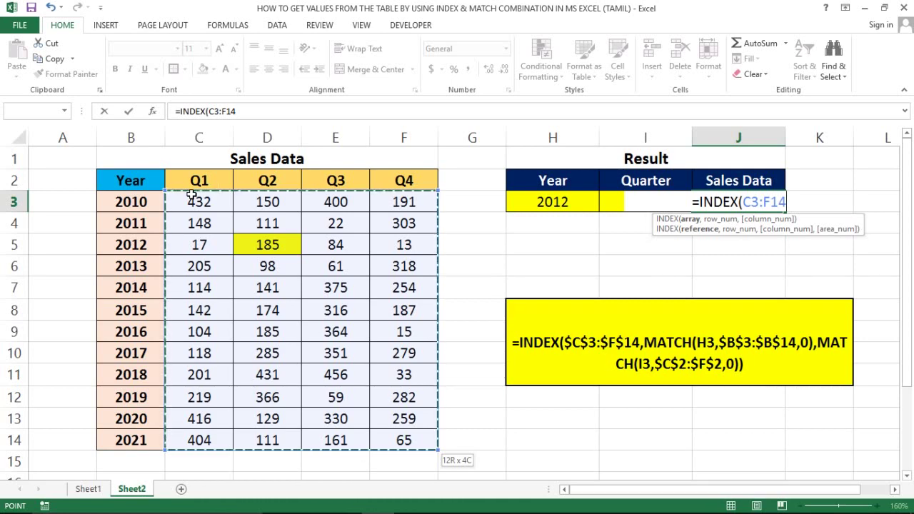
key("F4")
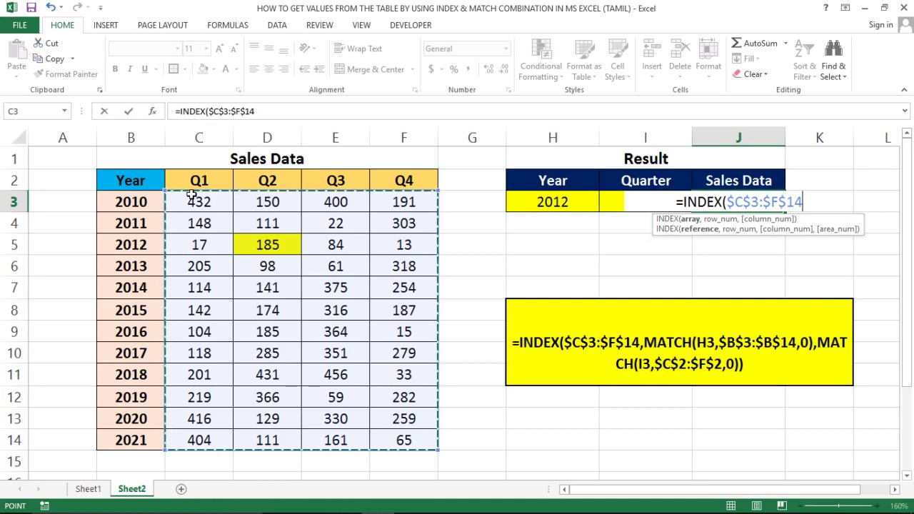
type(",")
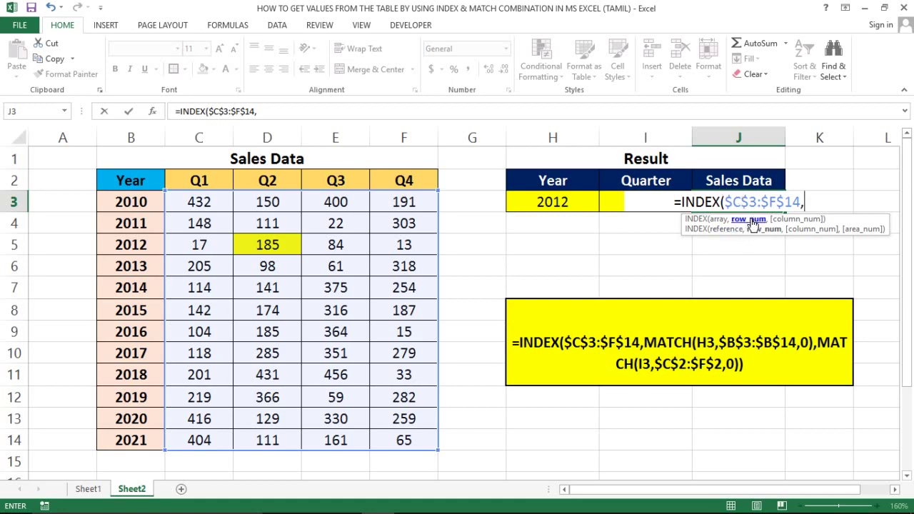
Add MATCH(H3,$B$3:$B$14,0) as the INDEX row argument in J3
type("mat")
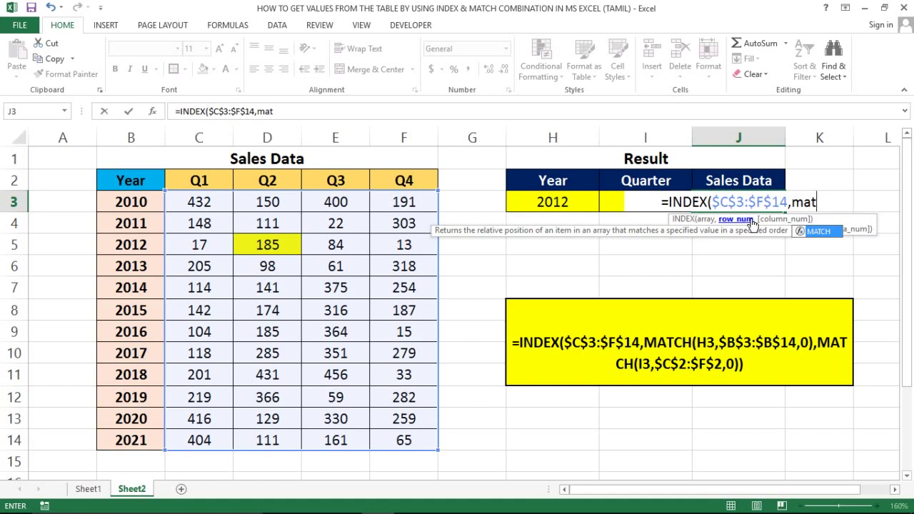
key("Tab")
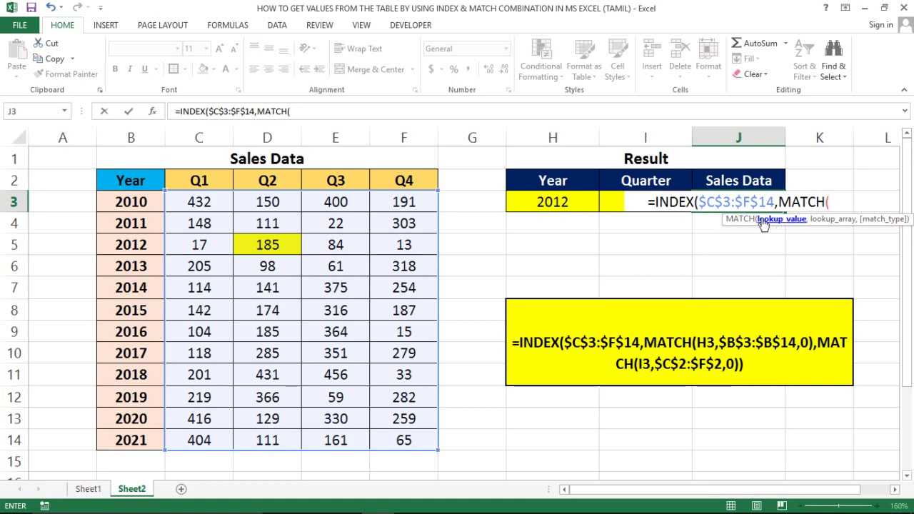
left_click(557, 202)
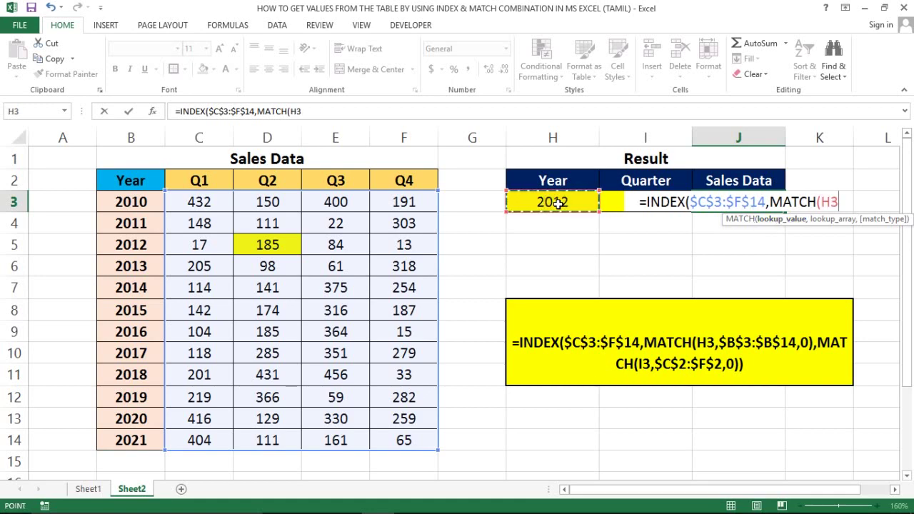
type(",")
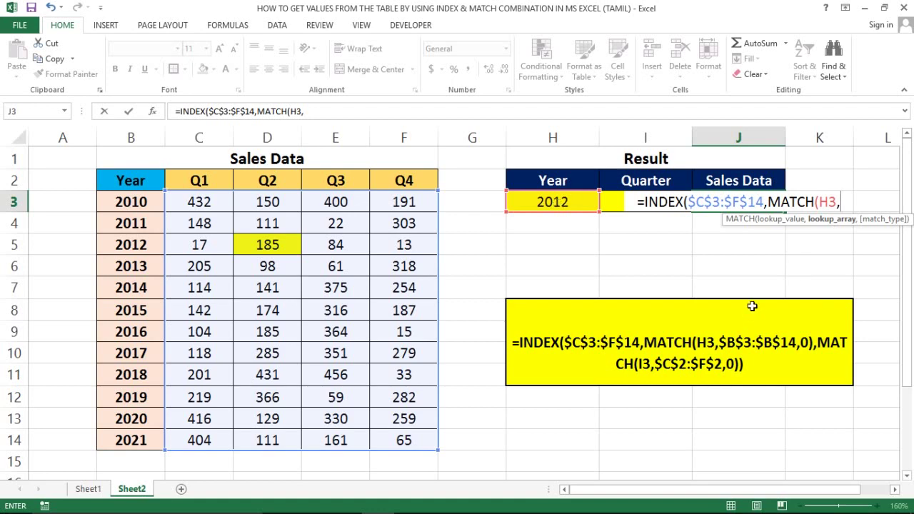
left_click(115, 199)
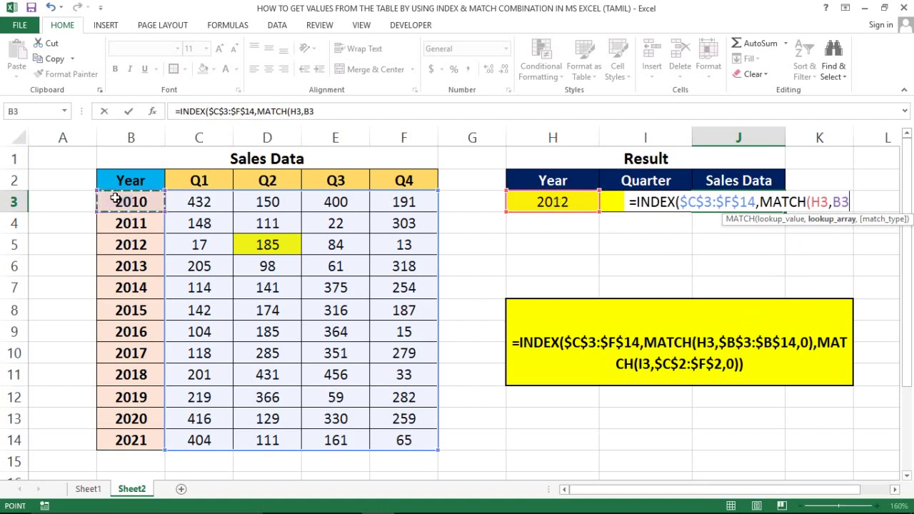
key("ctrl+shift+Down")
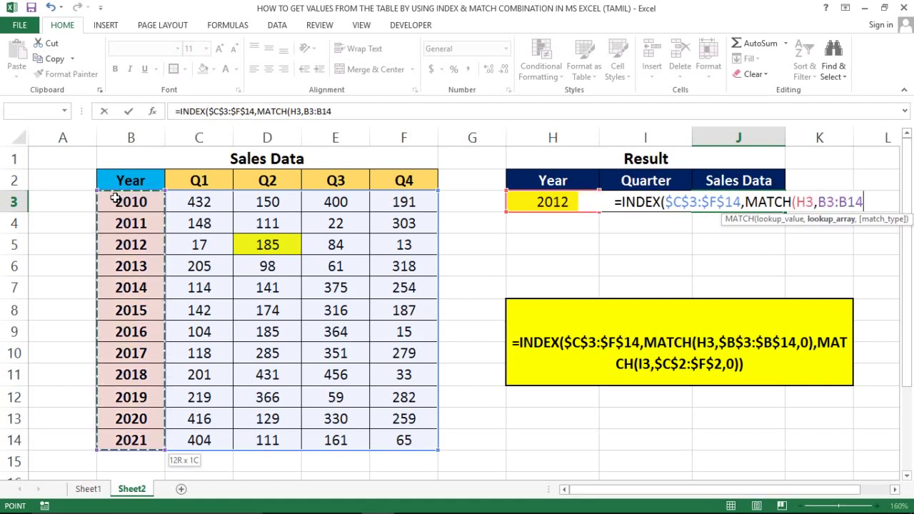
key("F4")
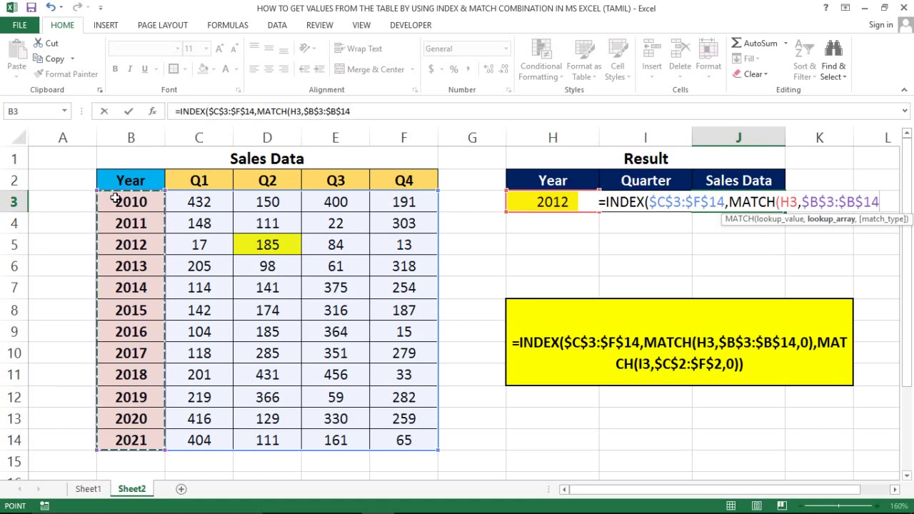
type(",")
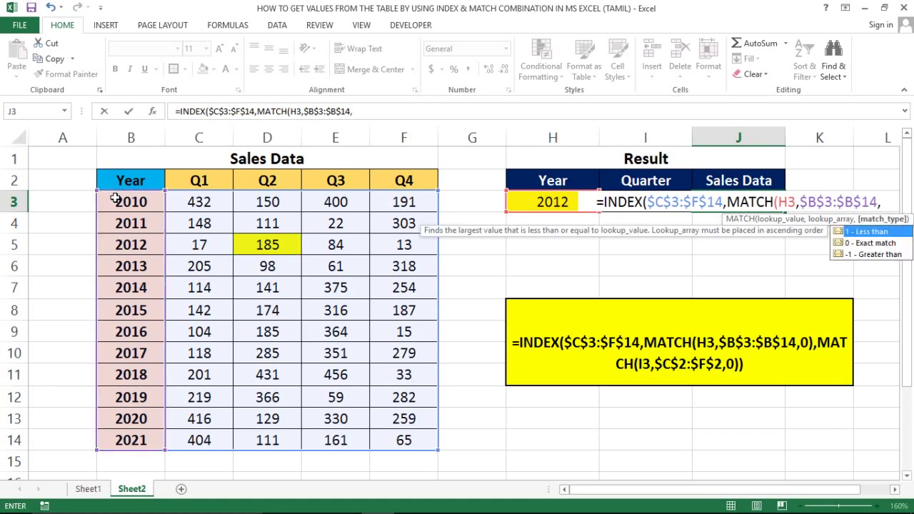
type("0")
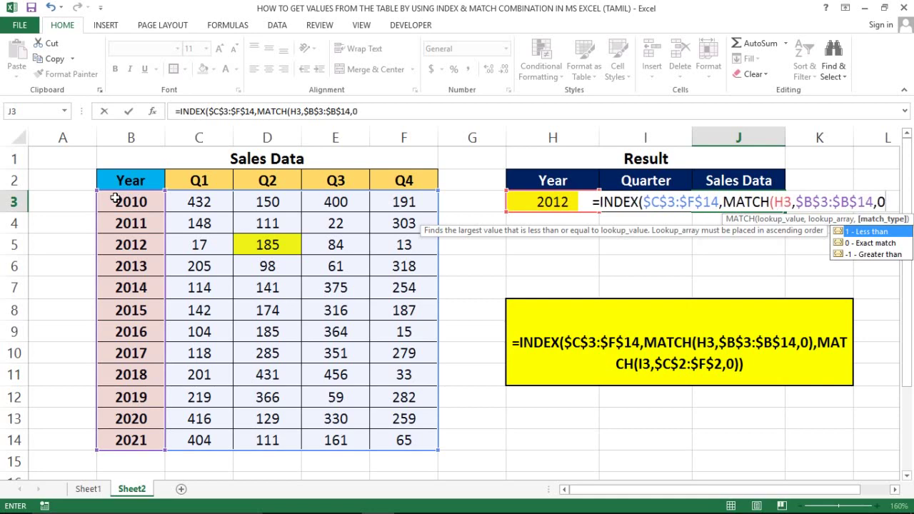
type(")")
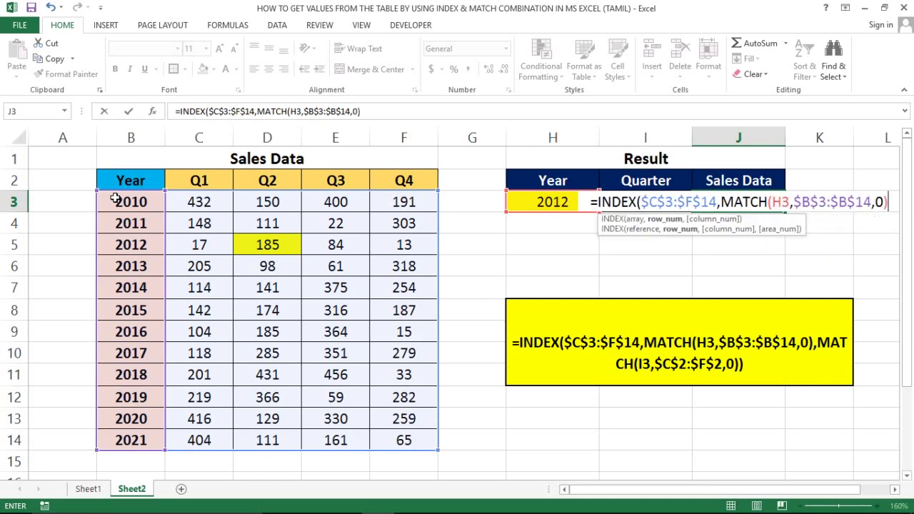
type(",")
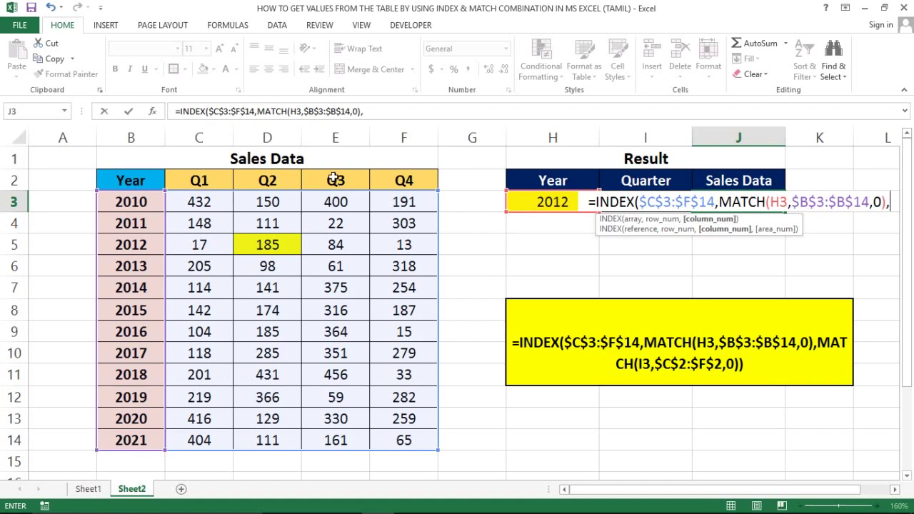
Complete J3's INDEX formula with MATCH(I3,$C$2:$F$2,0) for the quarter, returning 185 for 2012 Q2
type("mat")
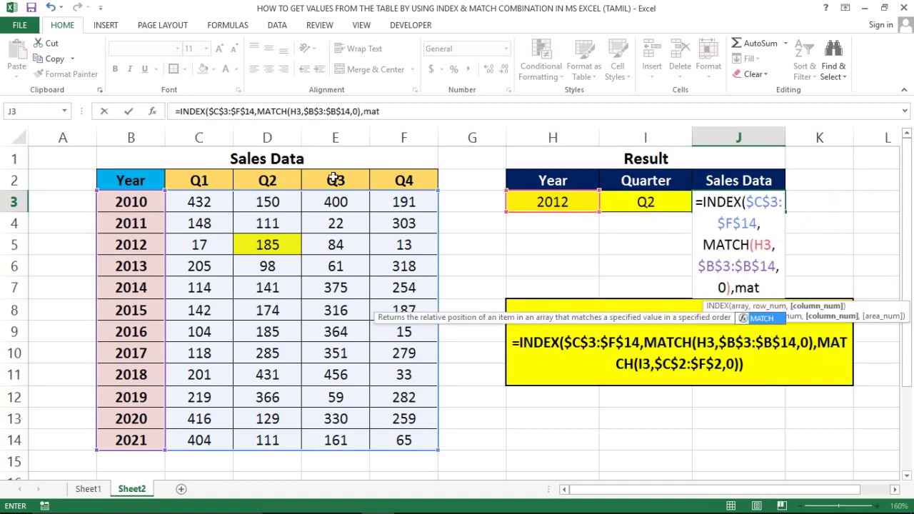
key("Tab")
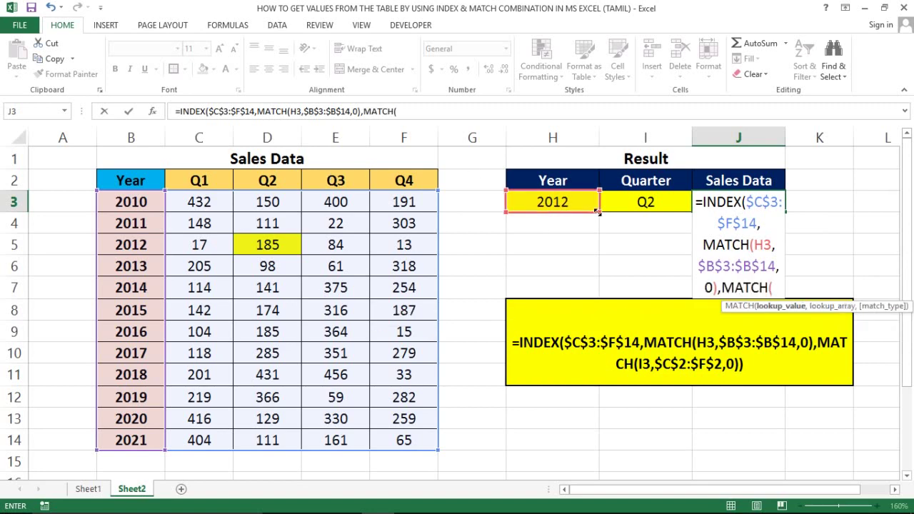
left_click(643, 200)
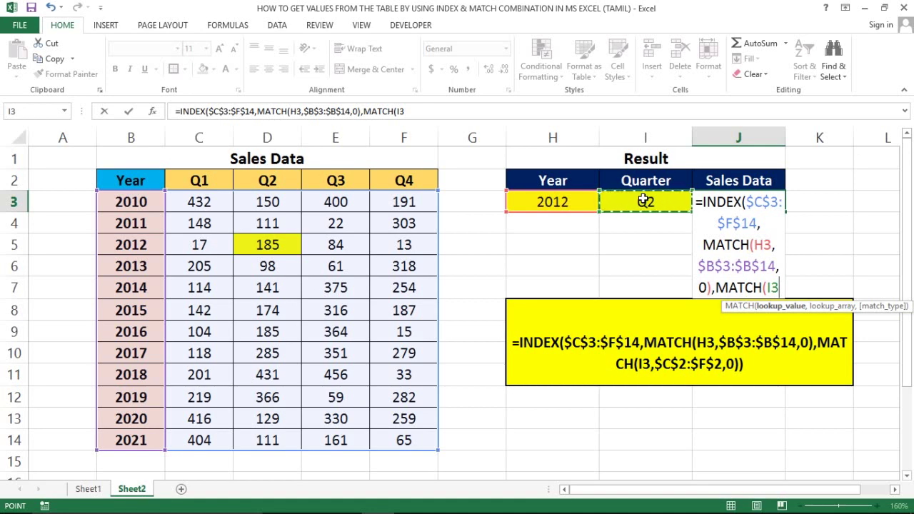
type(",0),")
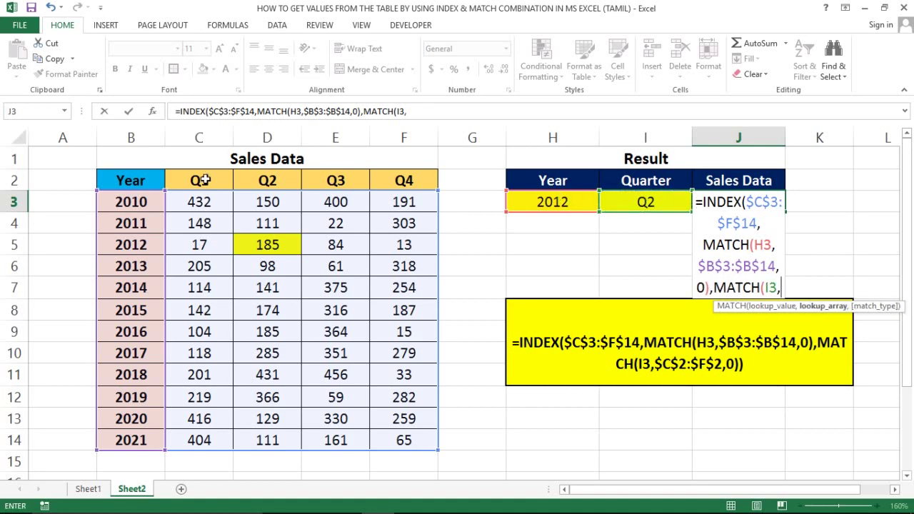
left_click(202, 181)
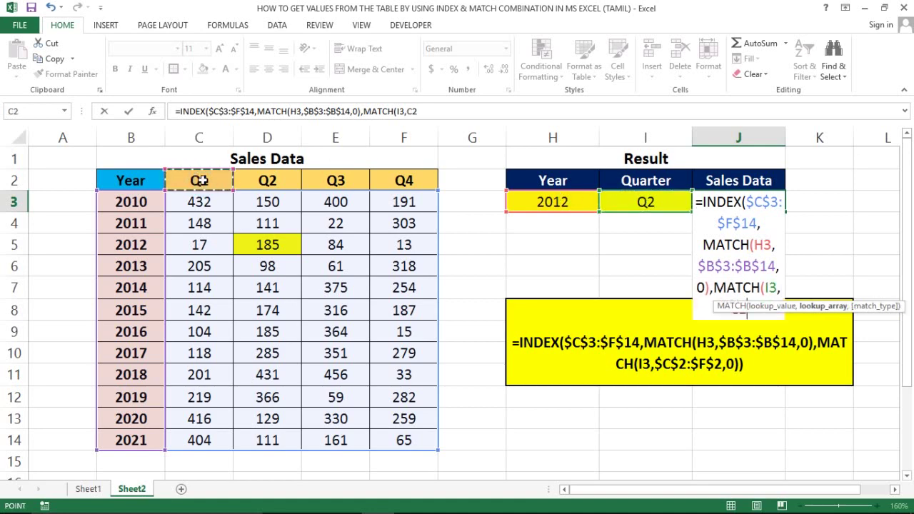
key("shift+Right")
key("shift+Right")
key("shift+Right")
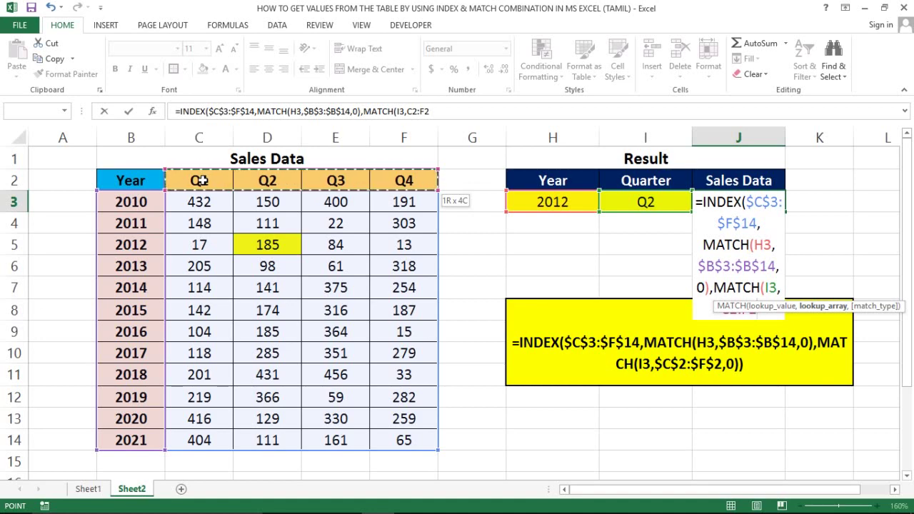
key("F4")
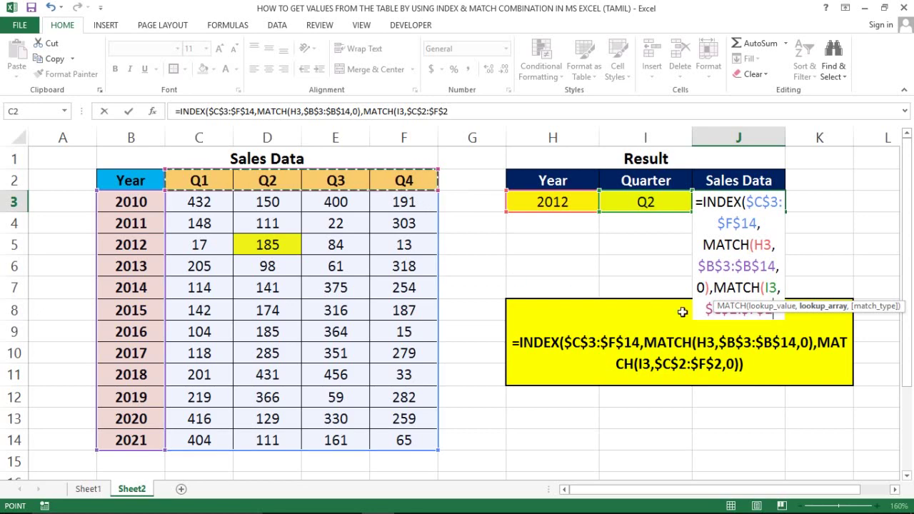
type(",")
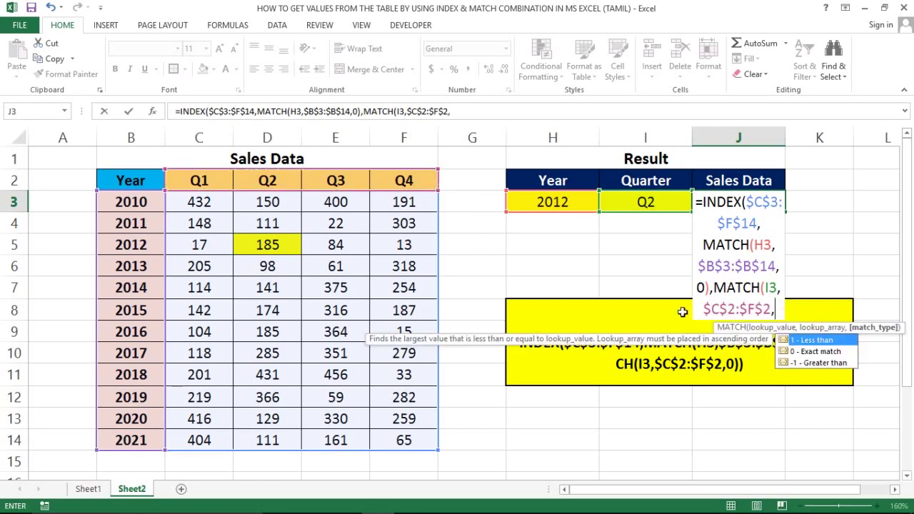
type("0")
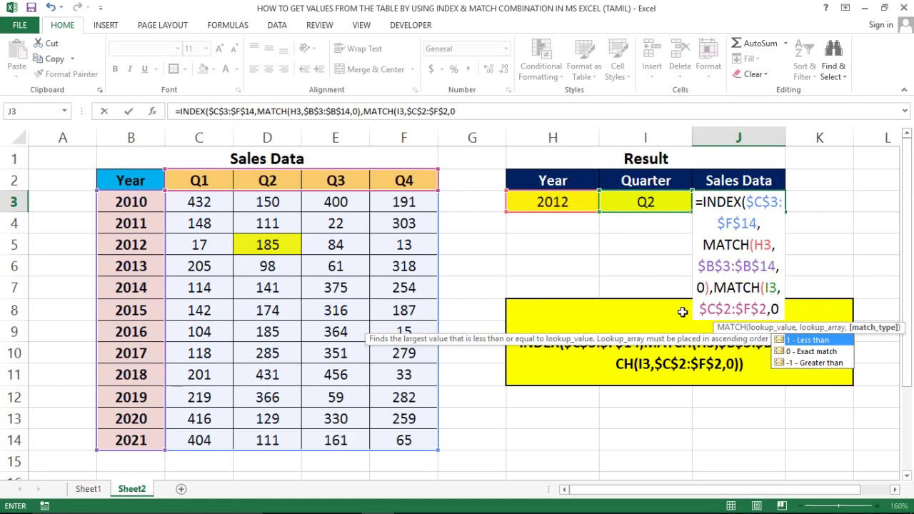
type(")")
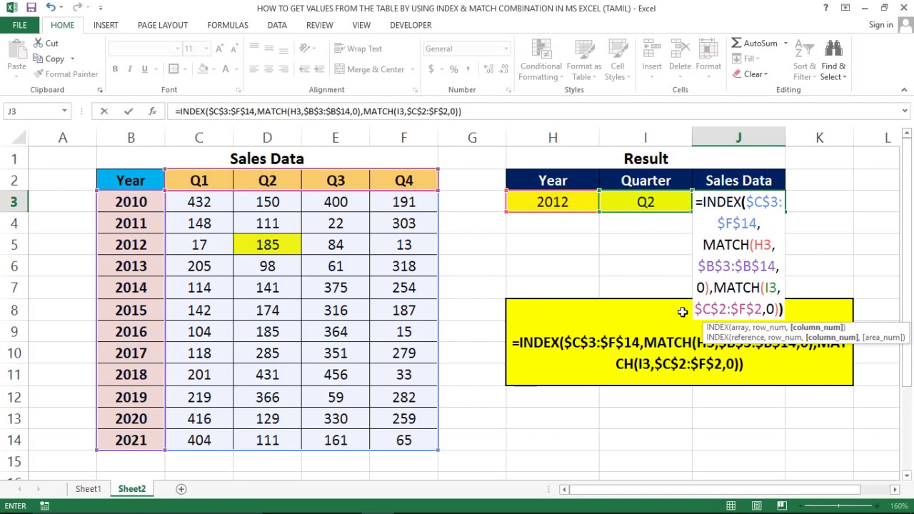
type(")")
key("Return")
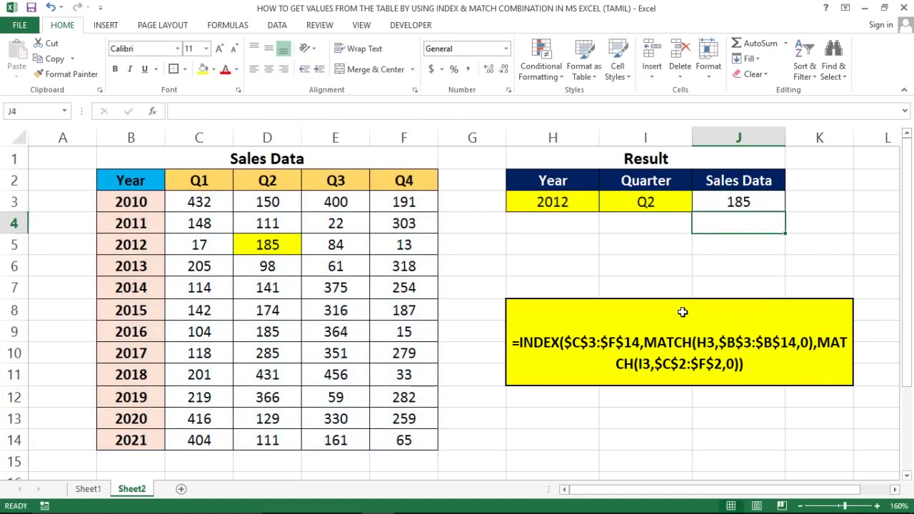
Check J3's result against the 185 in D5, then open H3's year dropdown list
left_click(777, 195)
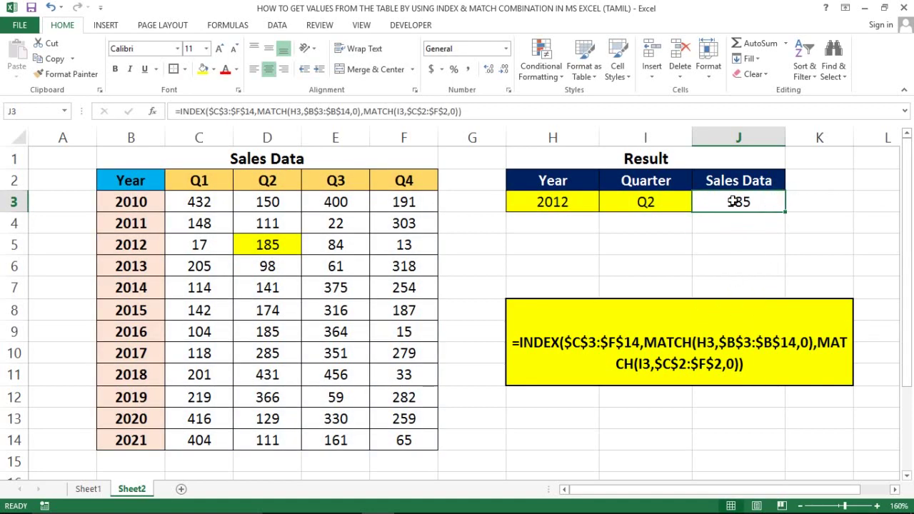
left_click(550, 201)
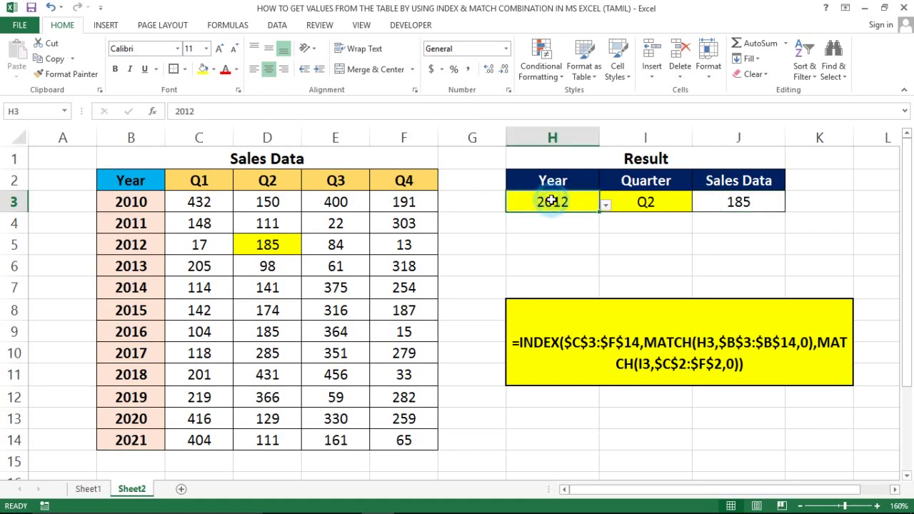
left_click(286, 241)
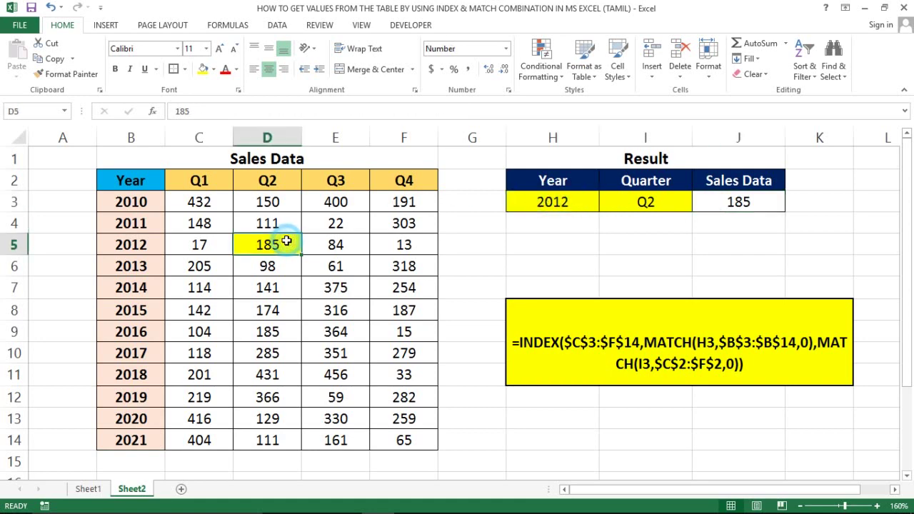
left_click(726, 203)
left_click(546, 203)
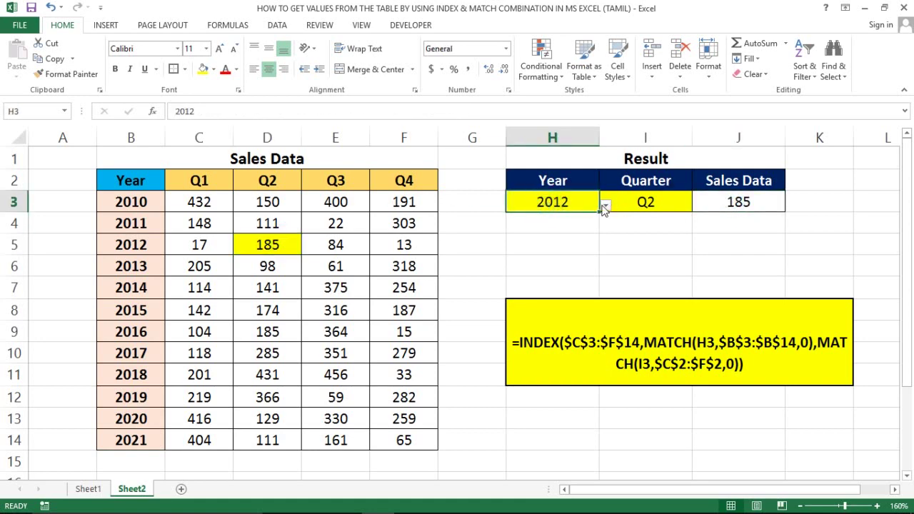
left_click(605, 206)
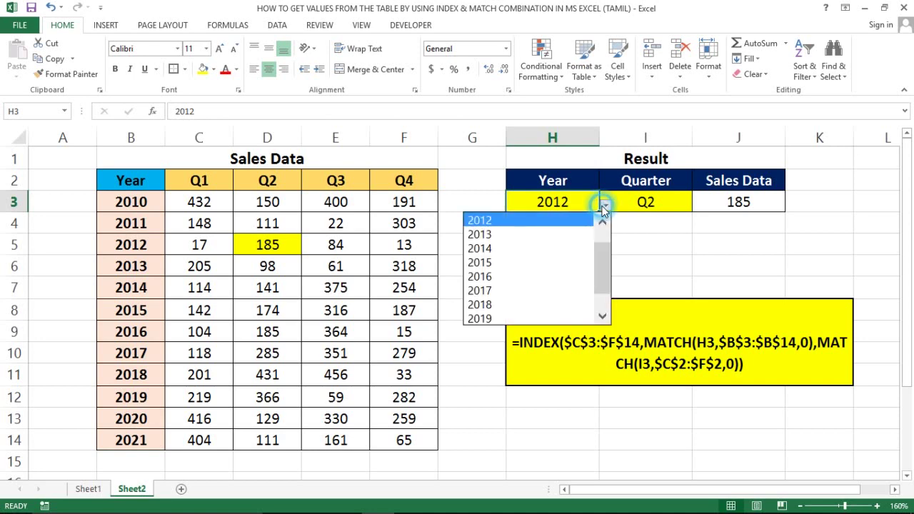
Set the lookup to 2013 and Q4, and fill the matched 318 in F6 yellow
left_click(520, 234)
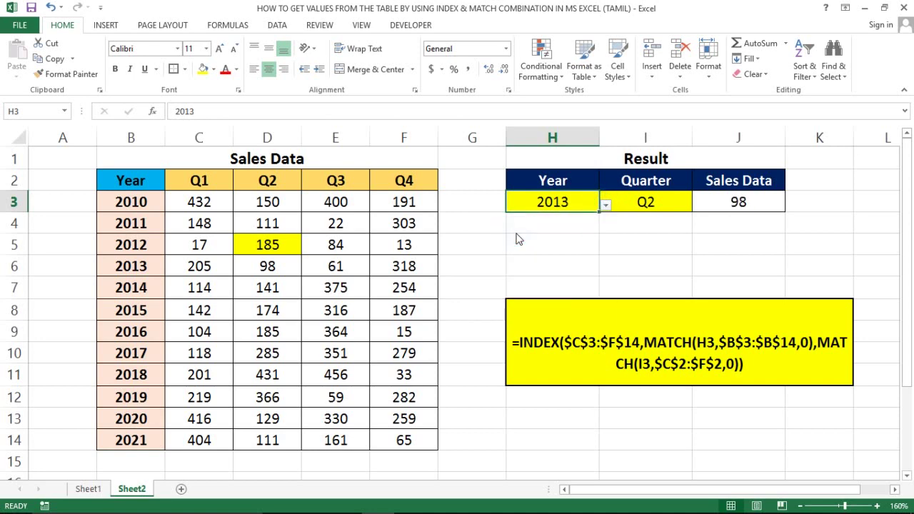
left_click(406, 266)
left_click(666, 200)
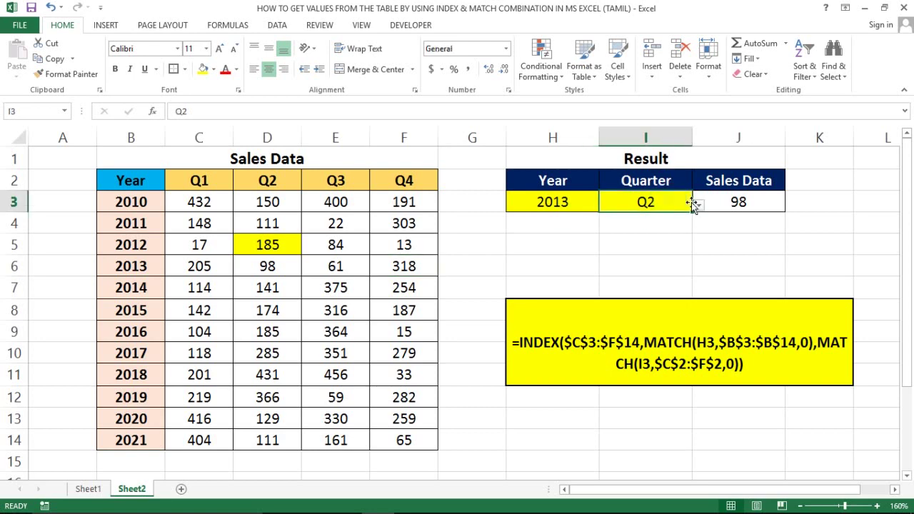
left_click(698, 204)
left_click(577, 264)
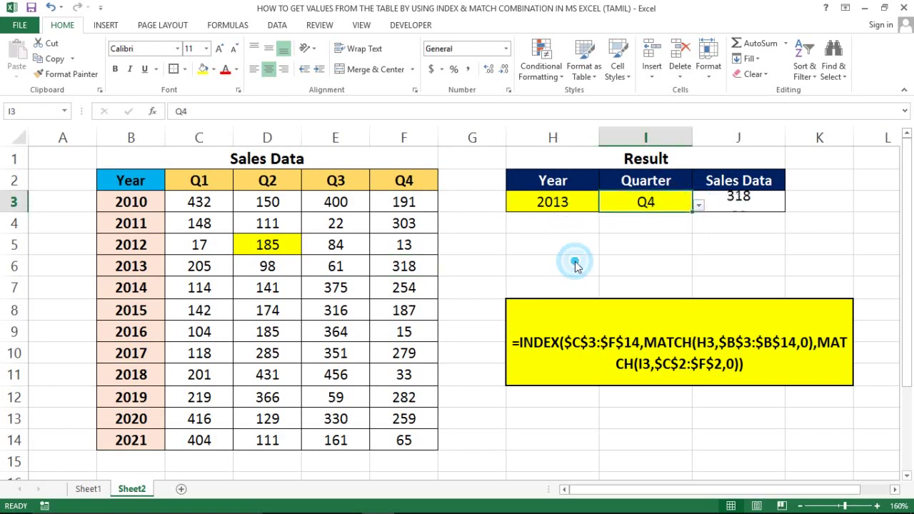
left_click(416, 269)
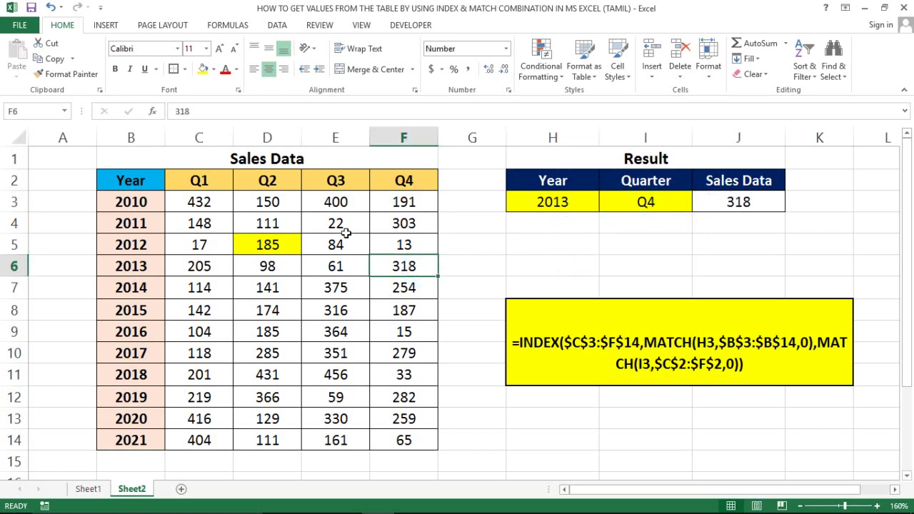
left_click(204, 70)
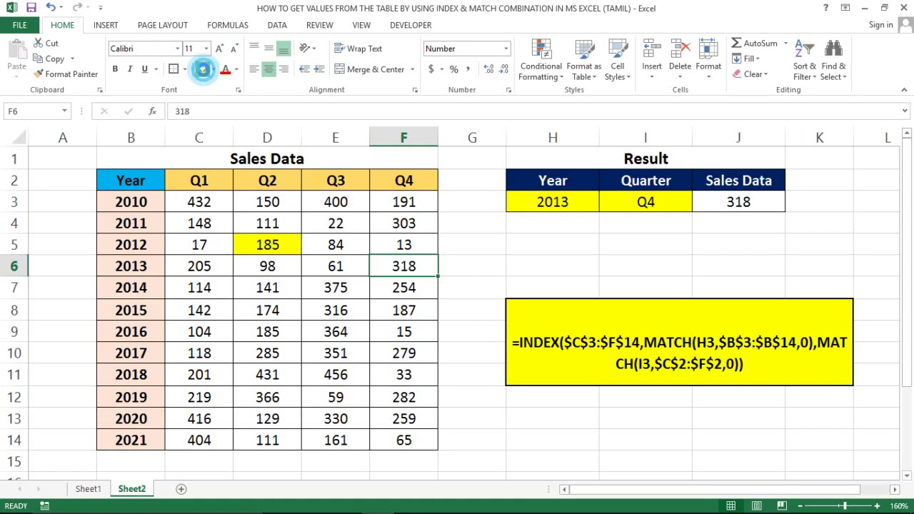
Switch the lookup to 2021 and Q1, and fill the matched 404 in C14 yellow
left_click(575, 205)
left_click(605, 205)
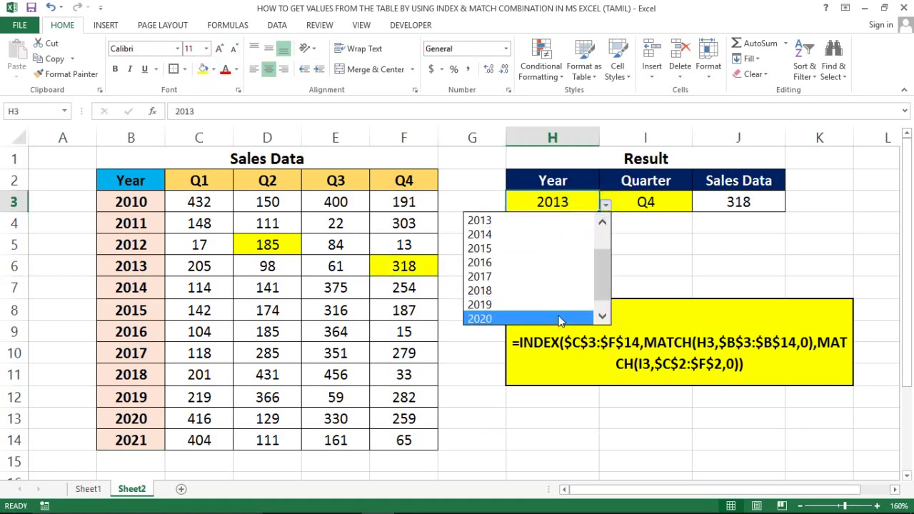
left_click(604, 317)
left_click(479, 318)
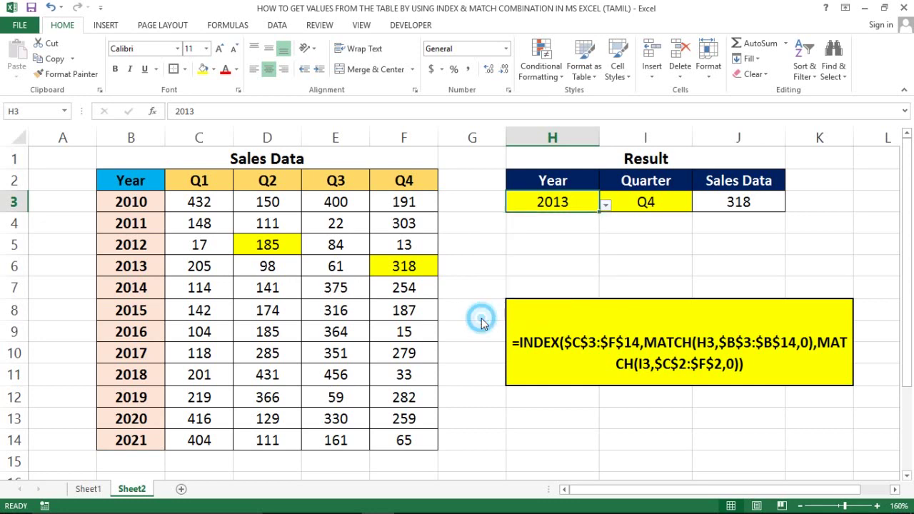
left_click(687, 204)
left_click(699, 204)
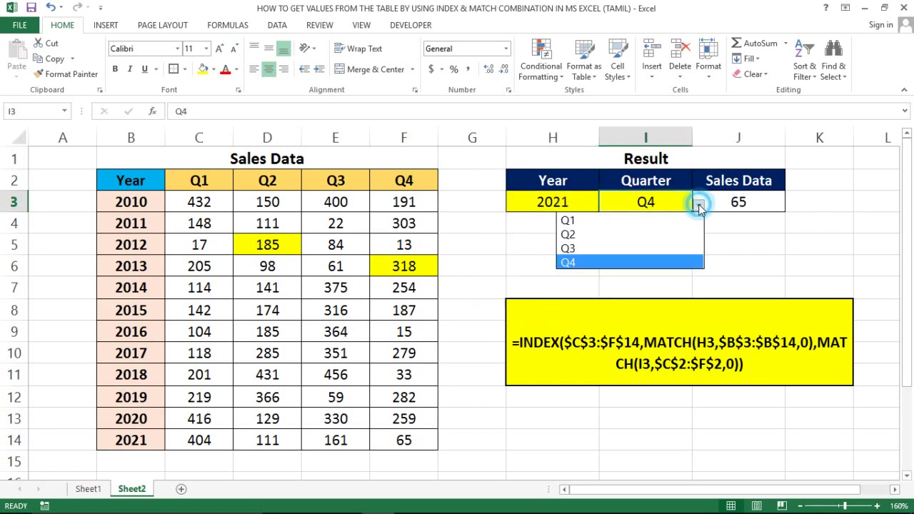
left_click(590, 224)
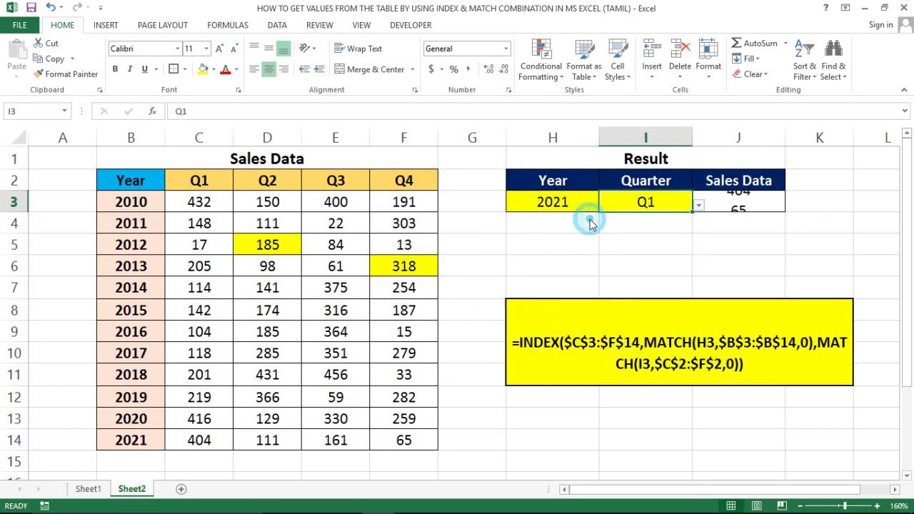
left_click(214, 438)
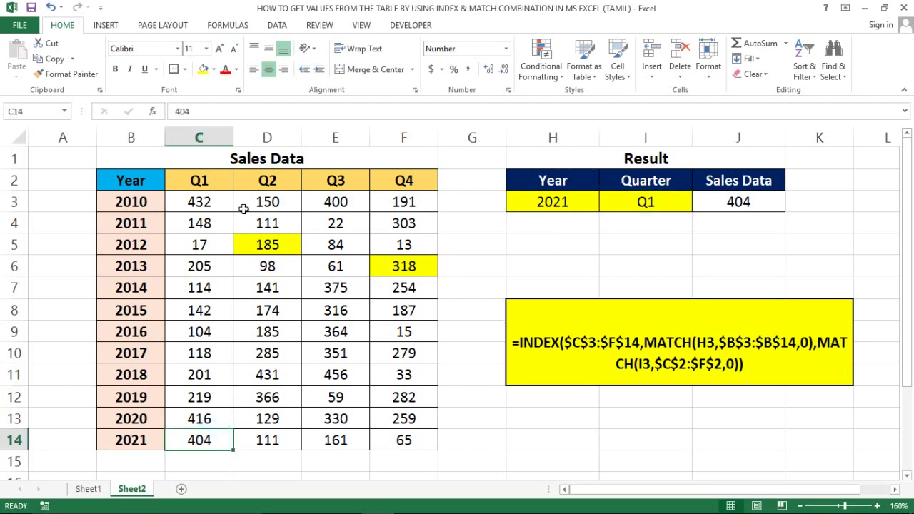
left_click(203, 69)
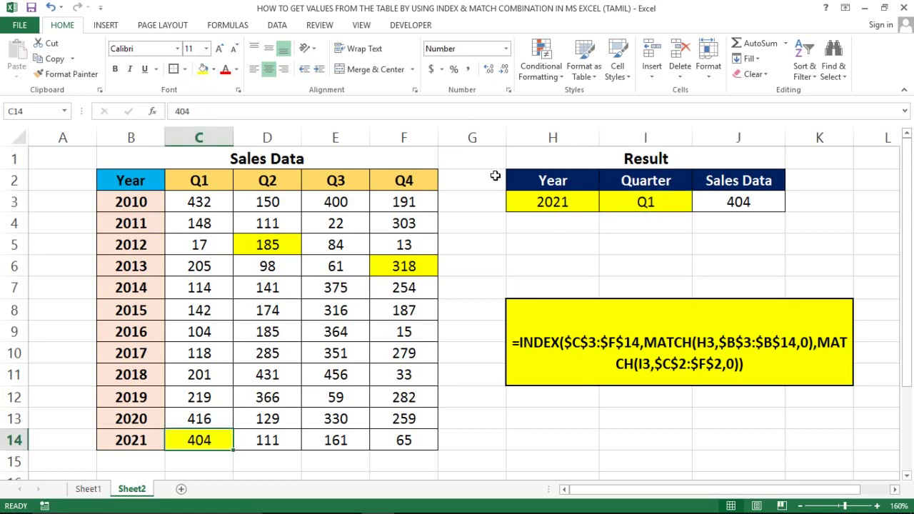
left_click(643, 215)
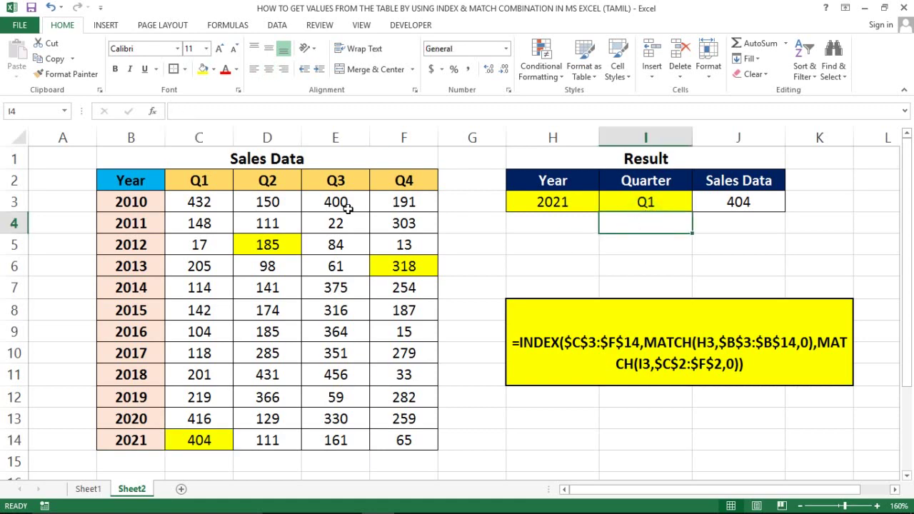
left_click(141, 207)
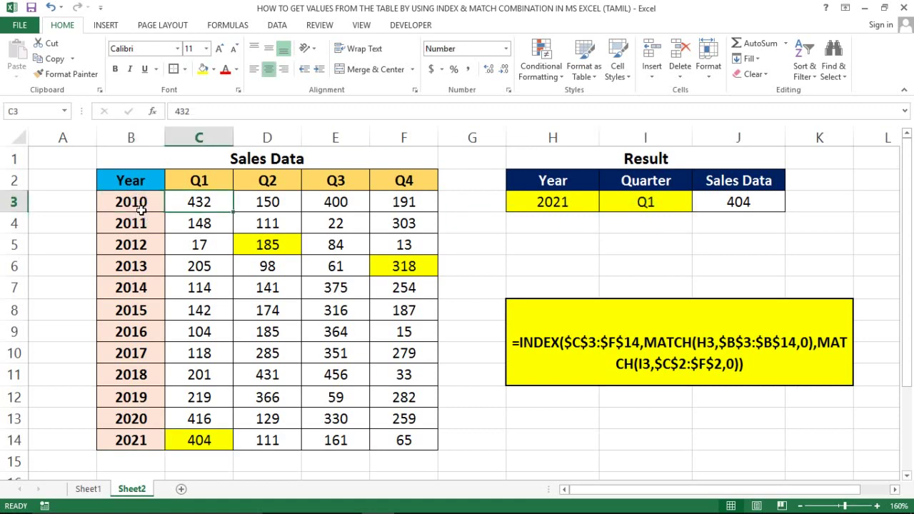
key("ctrl+shift+Down")
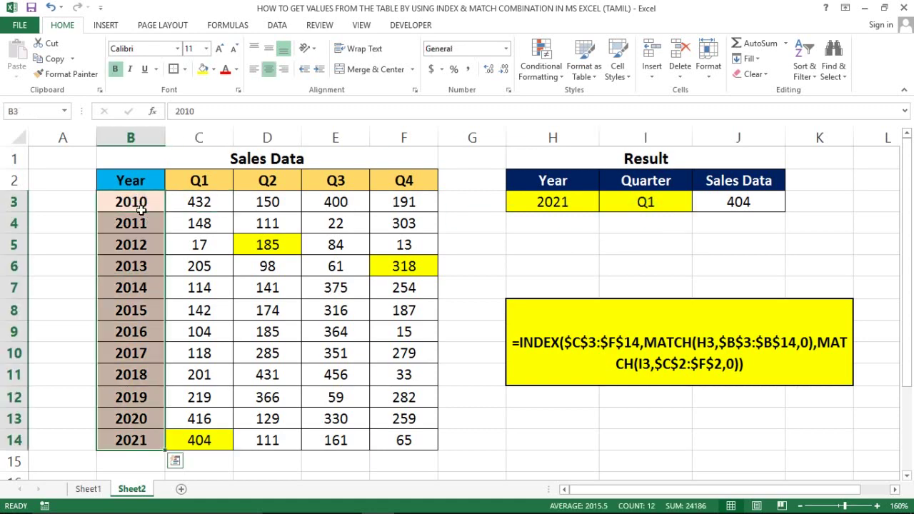
left_click(141, 208)
key("ctrl+shift+Down")
key("Right")
key("Up")
key("ctrl+shift+Right")
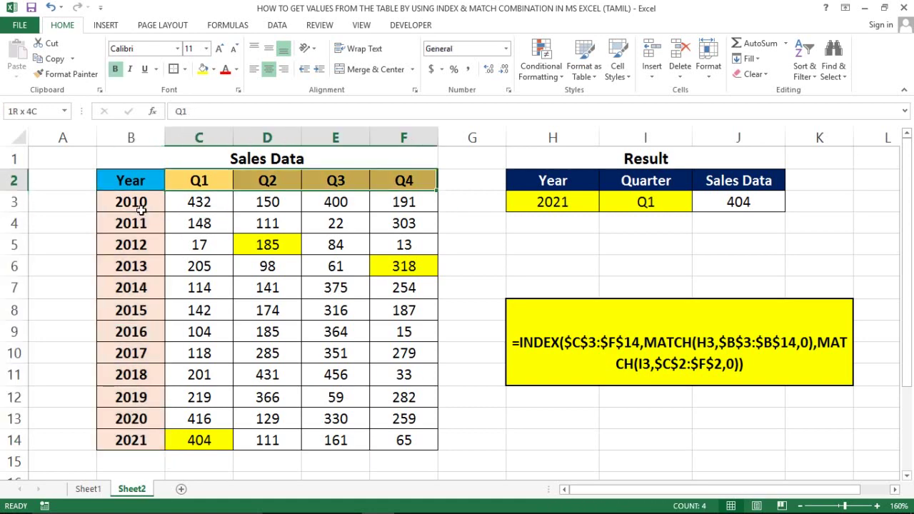
key("Left")
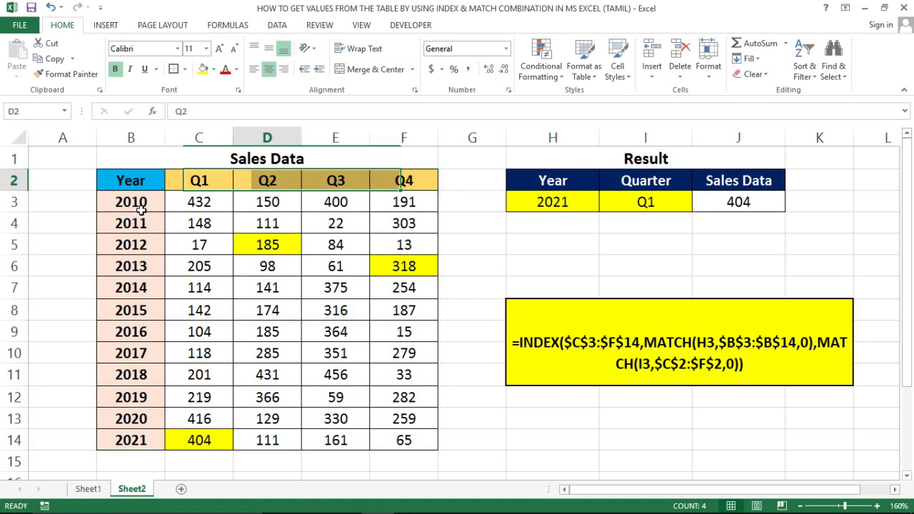
key("Down")
key("ctrl+shift+Down")
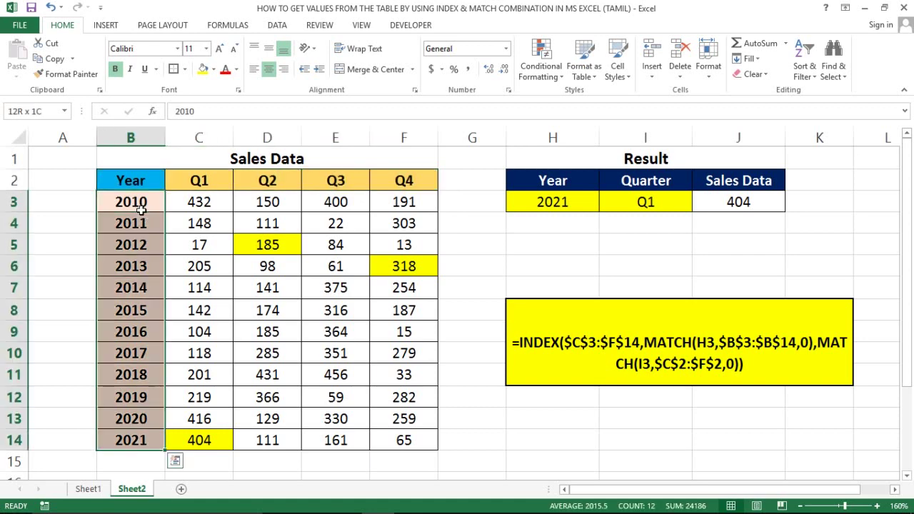
key("Right")
key("ctrl+Down")
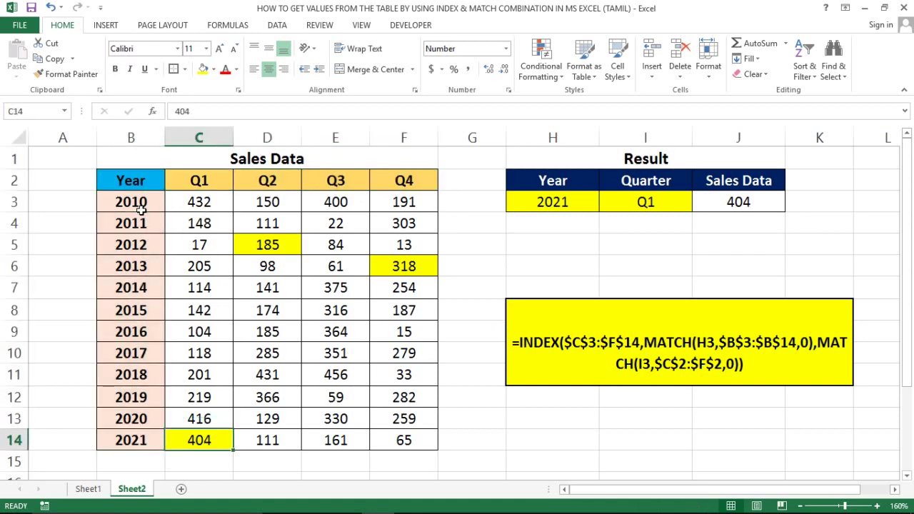
key("Right")
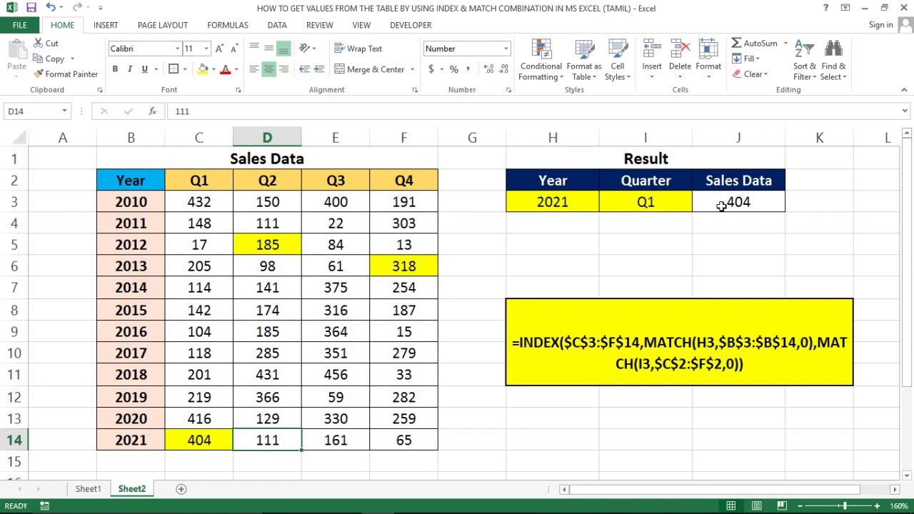
left_click(721, 205)
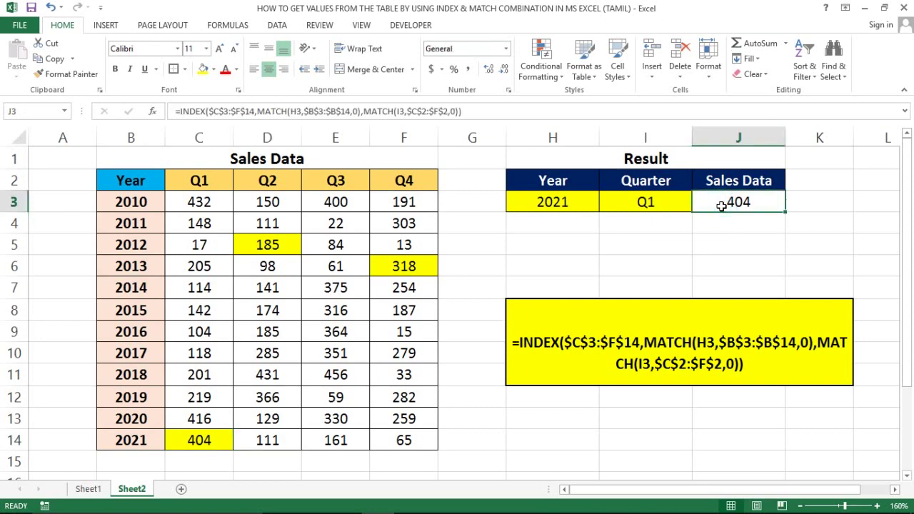
left_click(578, 331)
left_click(579, 259)
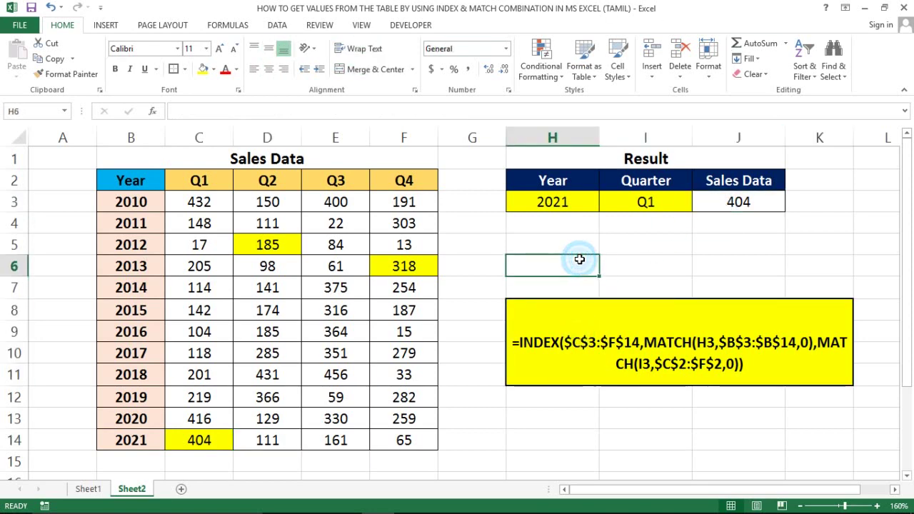
key("Up")
key("Up")
key("Up")
key("Right")
key("Right")
key("Right")
key("Left")
key("Left")
key("Left")
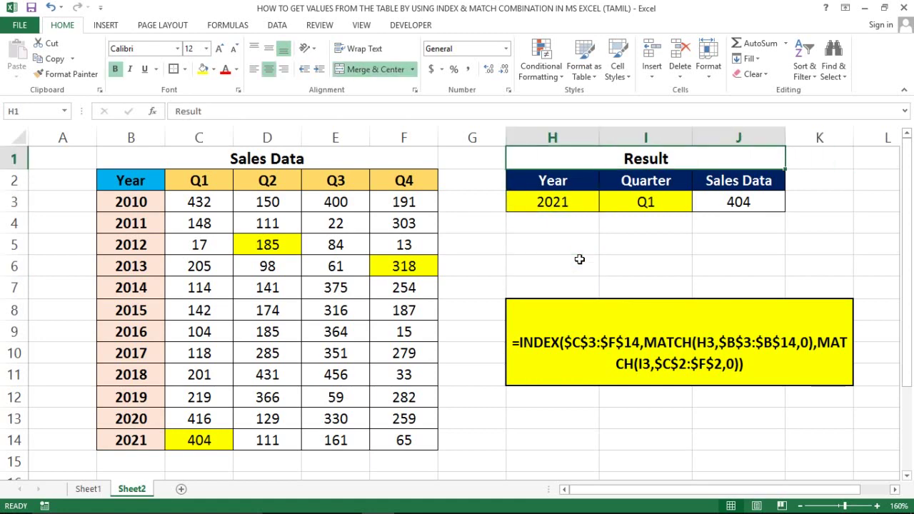
key("Right")
key("Right")
key("Up")
key("Left")
key("Left")
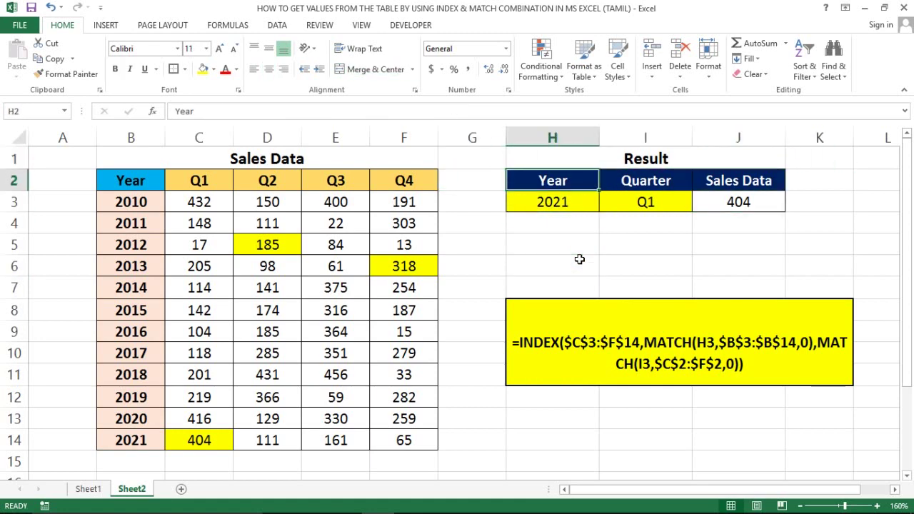
key("Left")
key("Left")
key("Left")
key("Left")
key("Right")
key("Right")
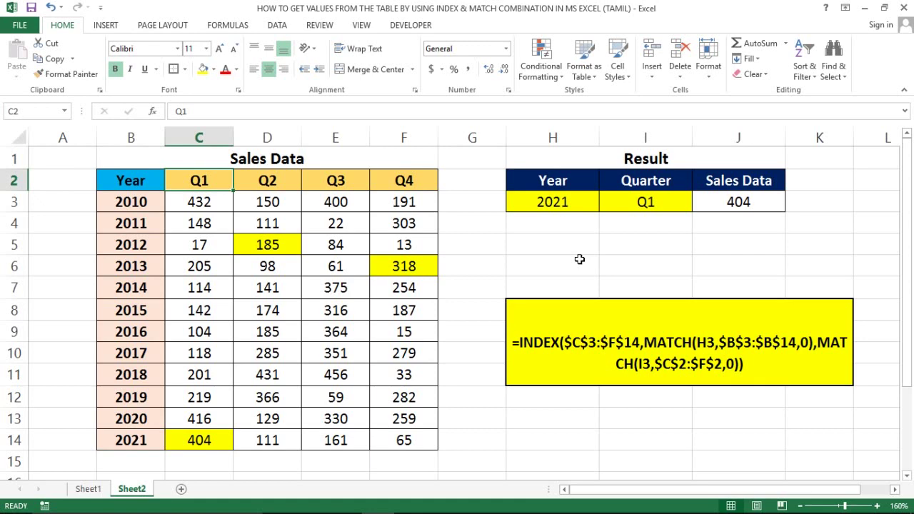
left_click(264, 199)
left_click(230, 196)
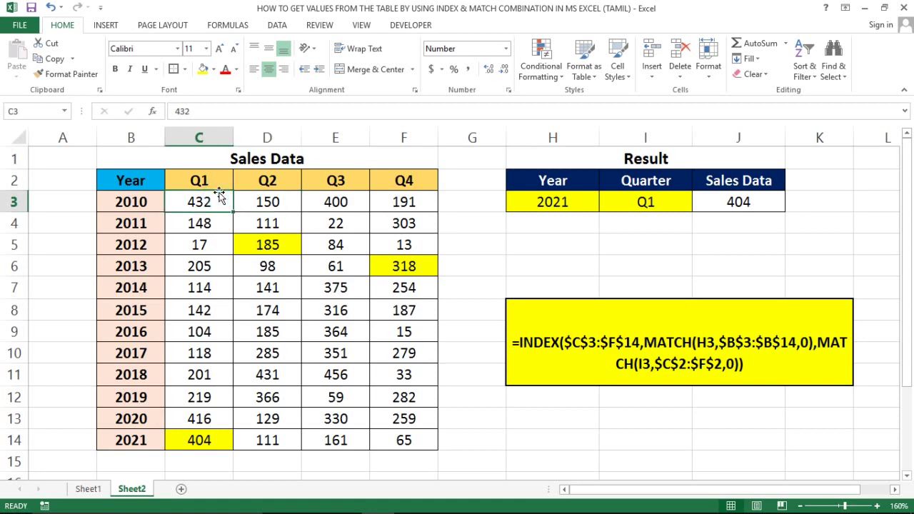
left_click(218, 221)
left_click(474, 208)
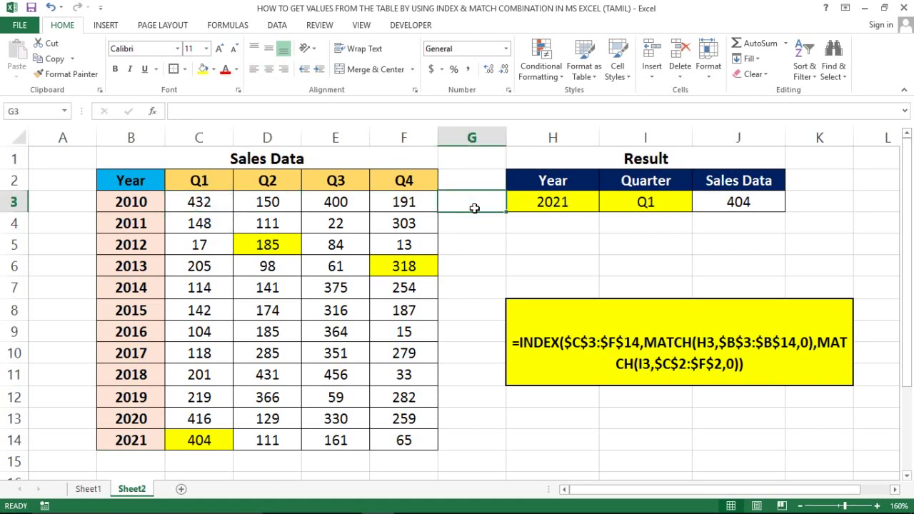
left_click(603, 283)
left_click(356, 357)
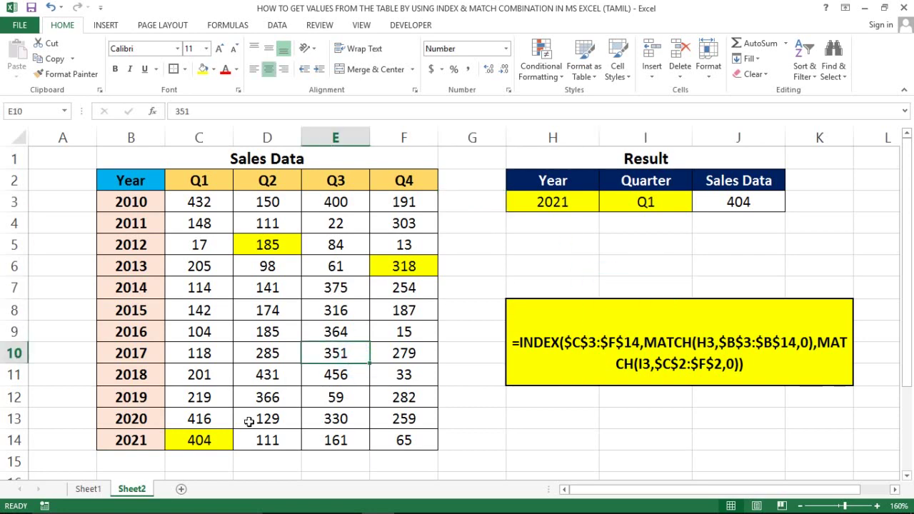